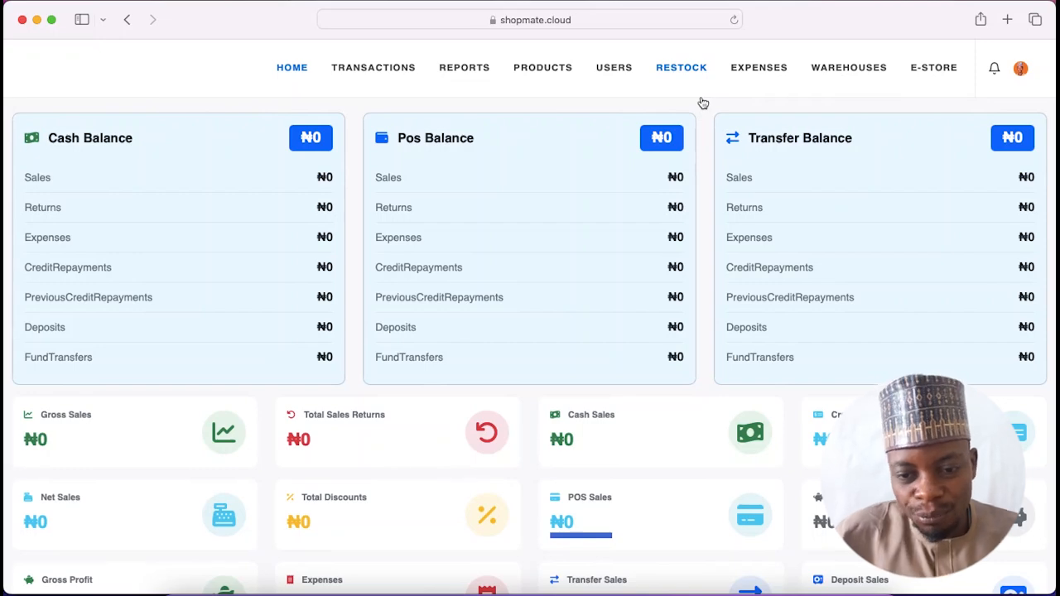
Start a new direct restock and set its branch to Kano.
click(678, 68)
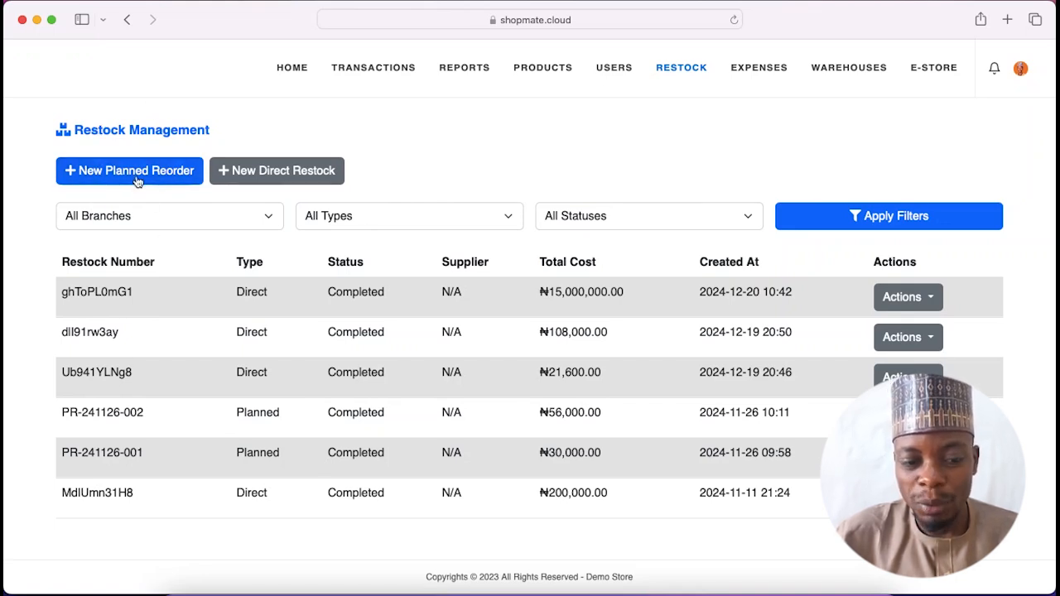
click(105, 169)
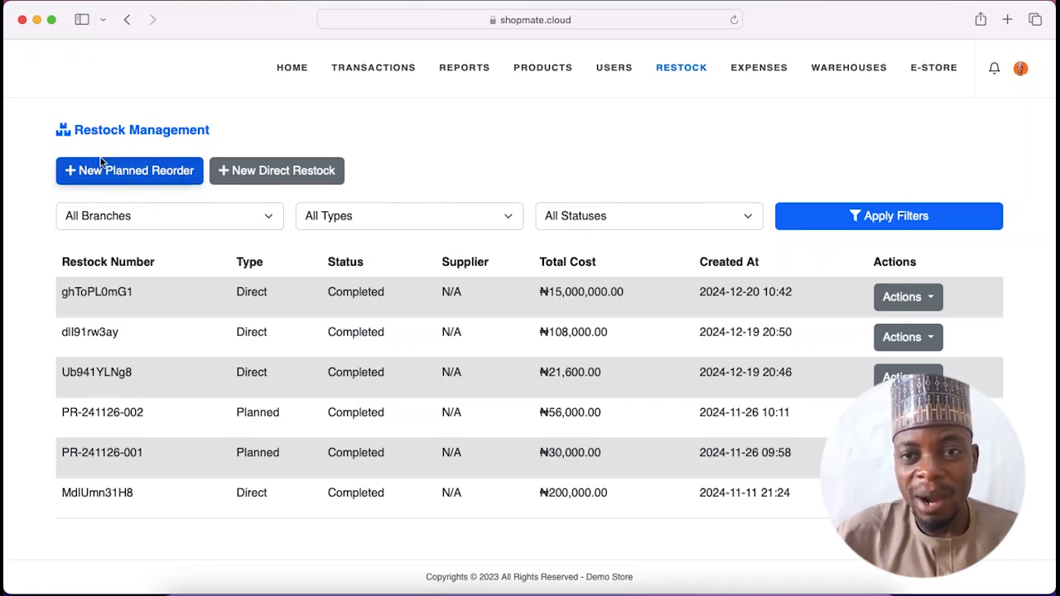
click(279, 174)
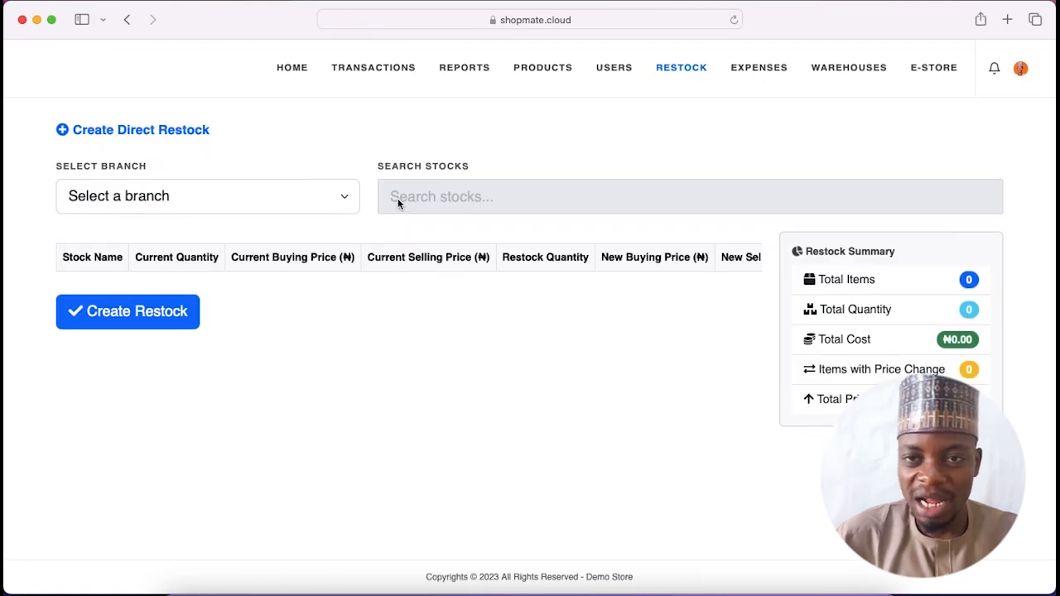
click(174, 193)
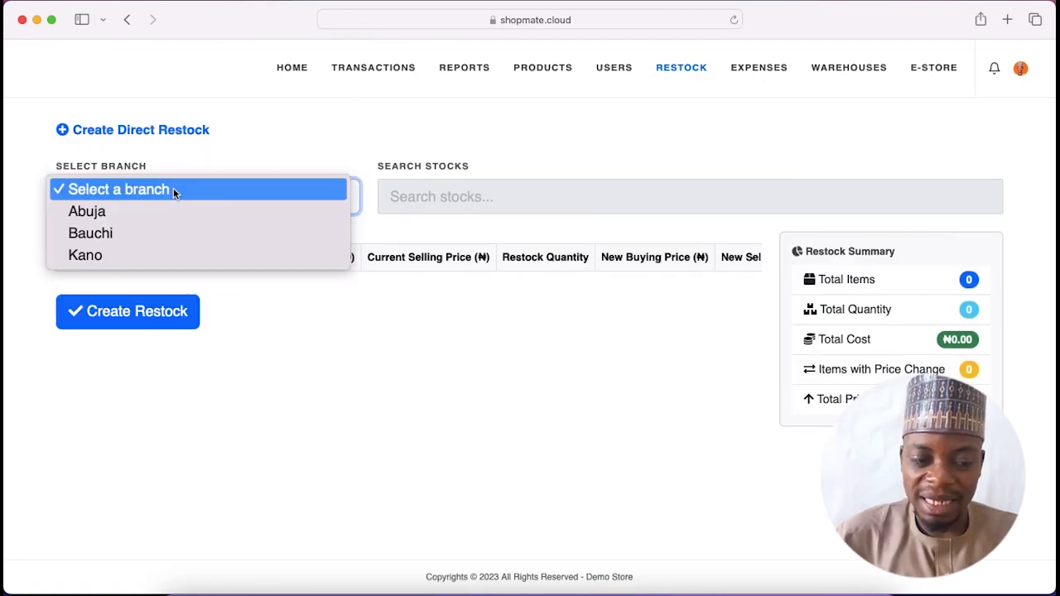
click(100, 256)
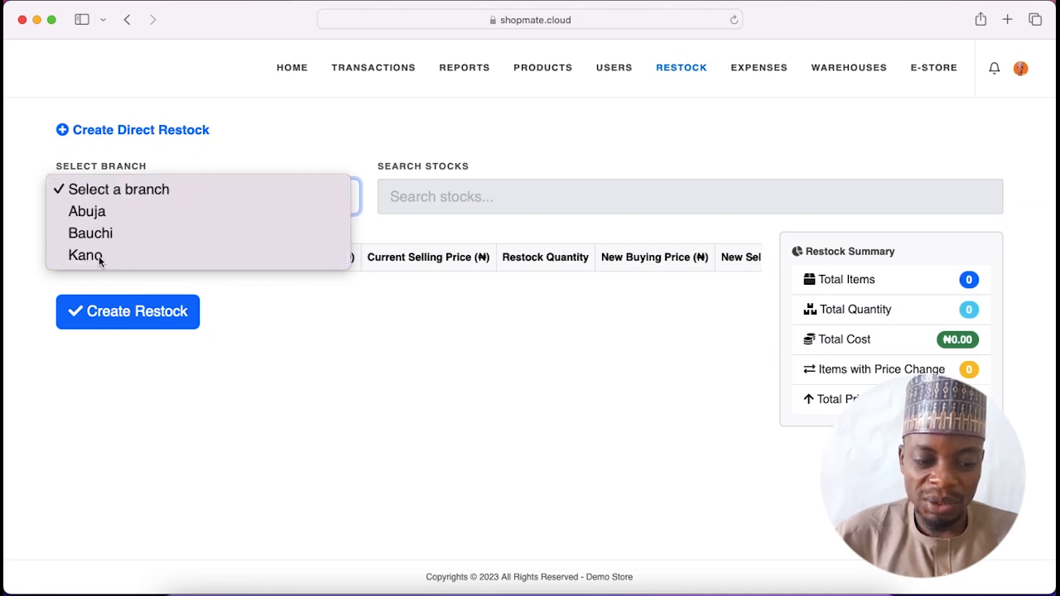
Search the stocks for "spahg" and add Golden Penny Spaghetti (500g) to the restock.
click(418, 206)
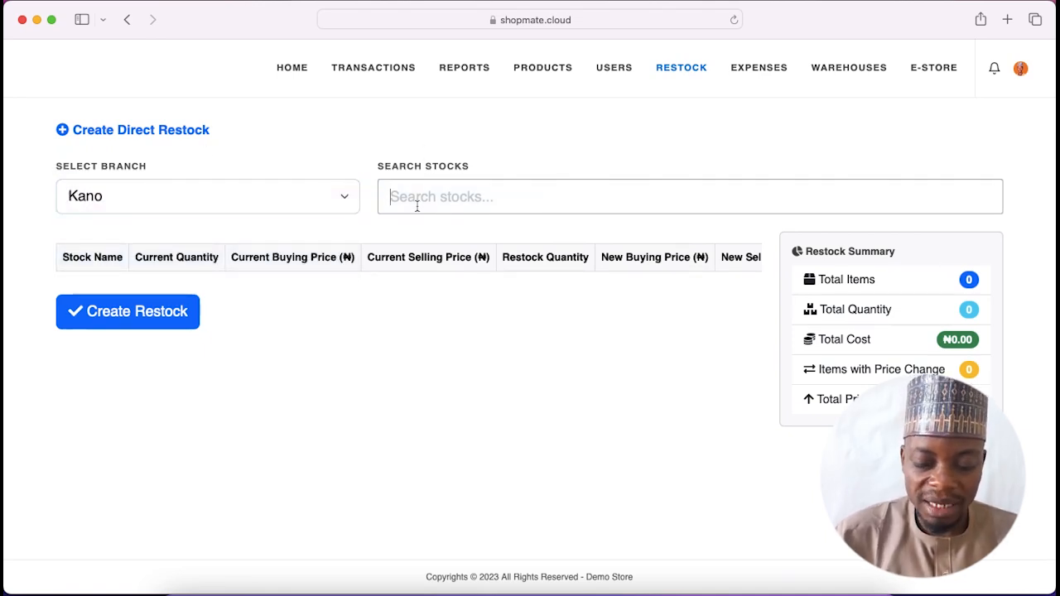
text(spah)
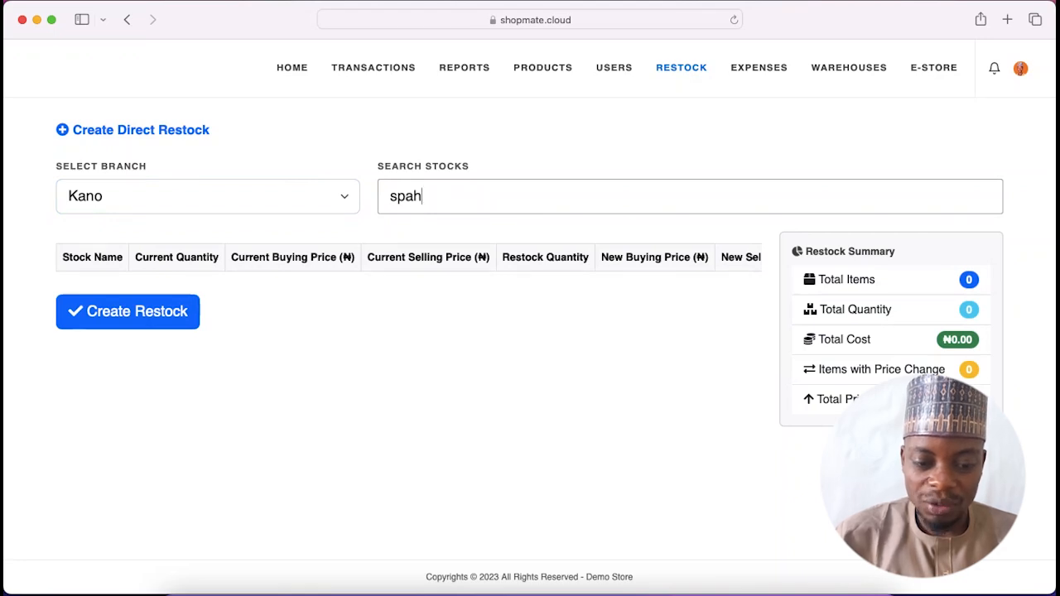
text(g)
click(145, 249)
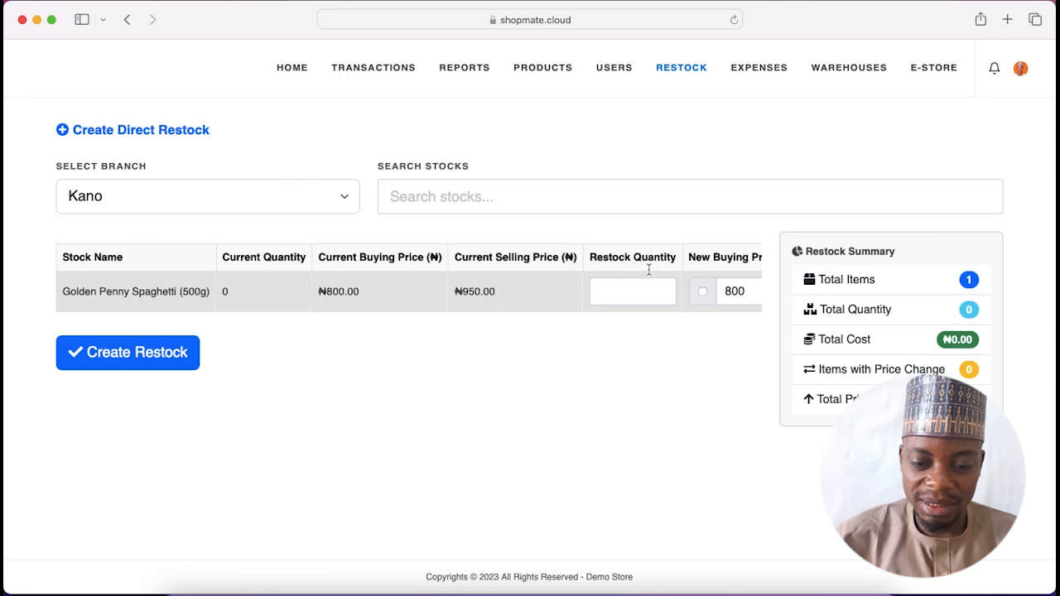
Search the stocks for "eva" and add Eva Table Water in both the 75cl and 50cl sizes to the restock.
click(414, 196)
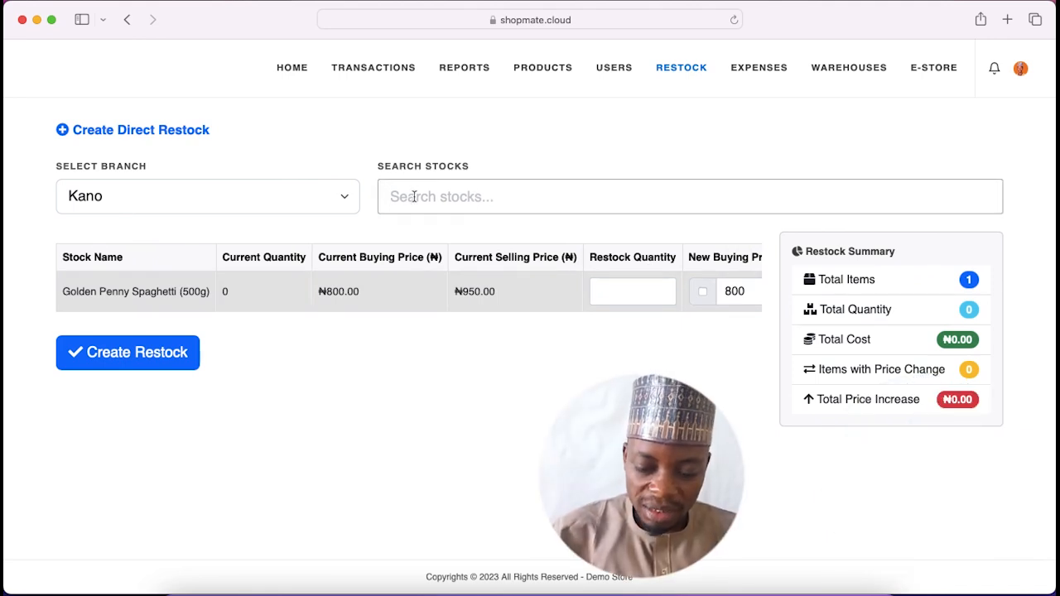
text(eve)
key(BackSpace)
text(a)
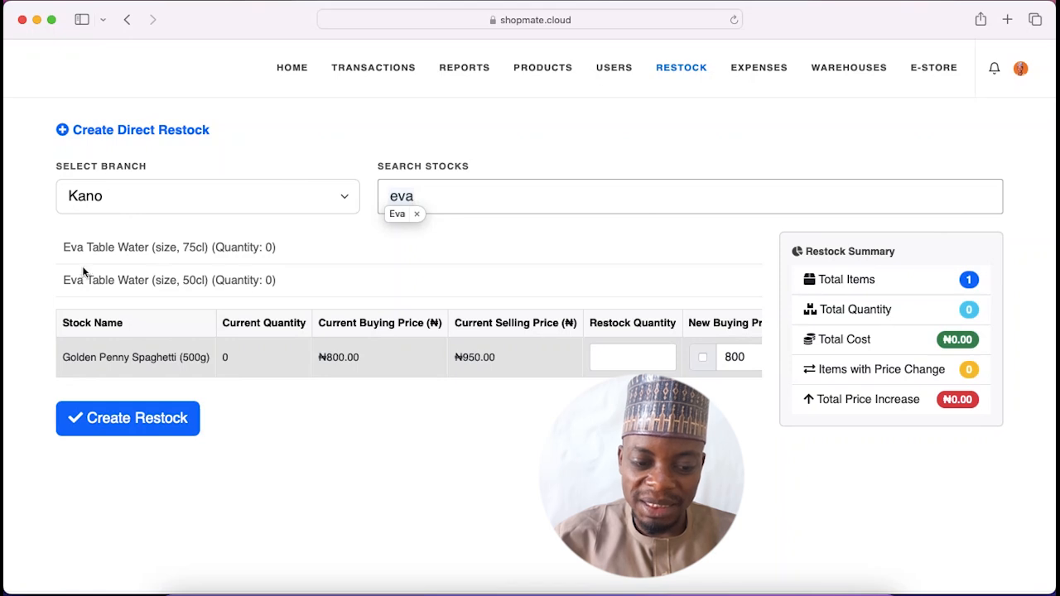
click(172, 248)
click(415, 196)
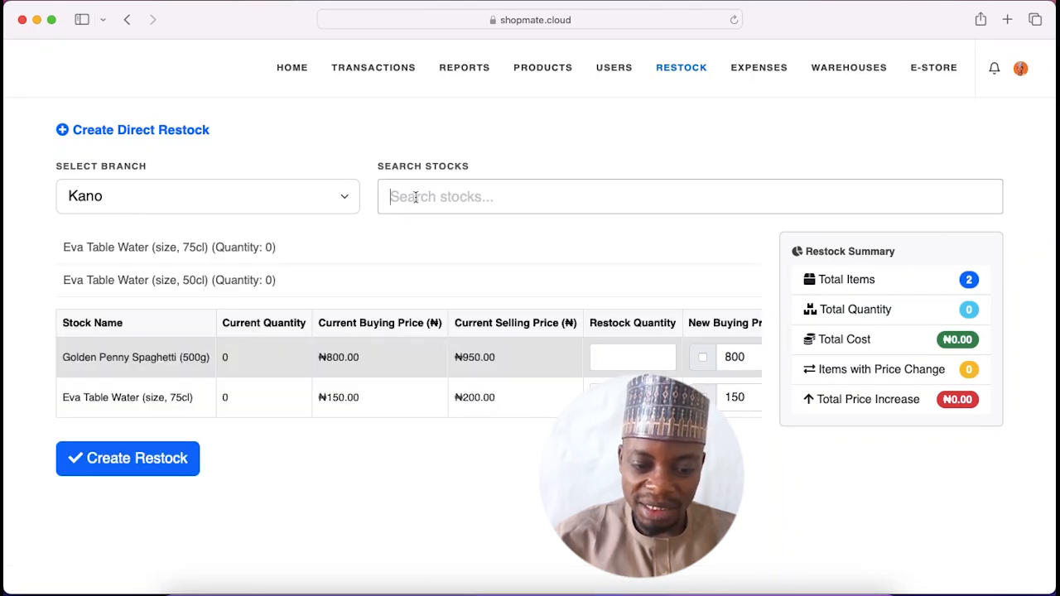
text(ec)
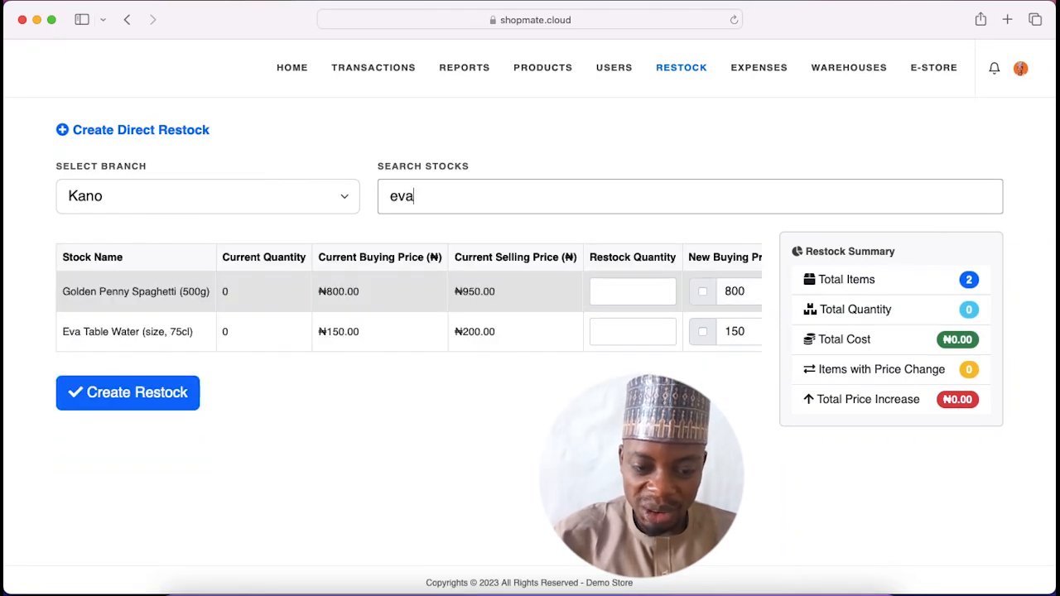
click(193, 280)
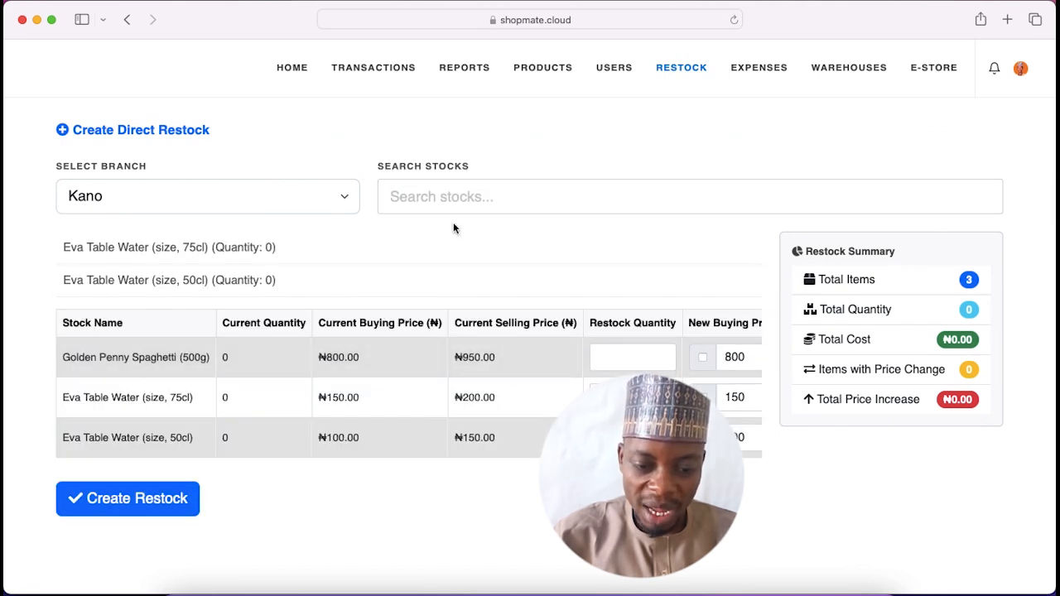
Search the stocks for "indo" and add Indomie Instant Noodles (carton) to the restock.
click(472, 191)
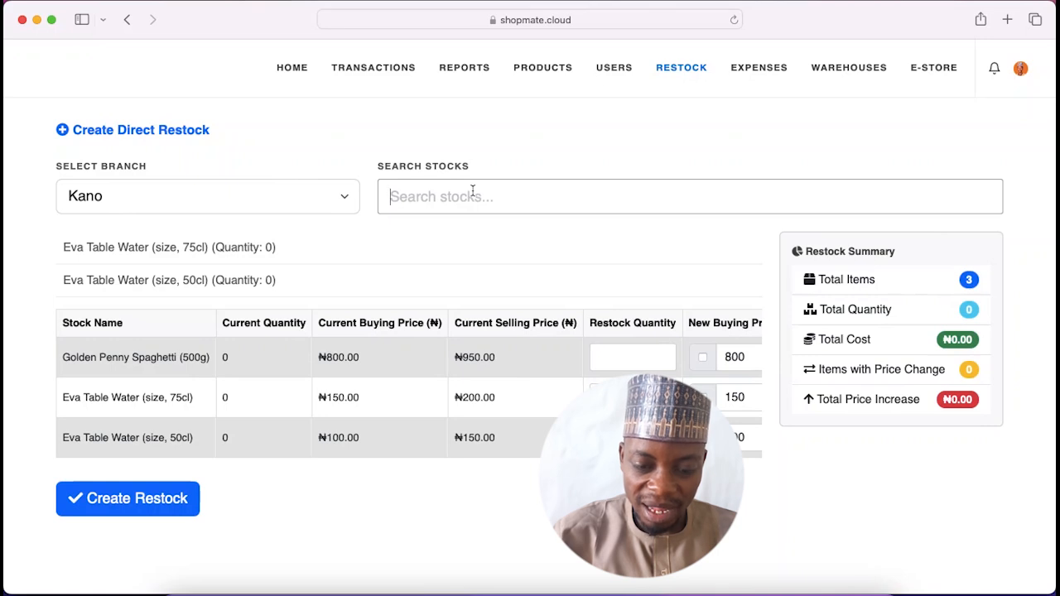
text(indo)
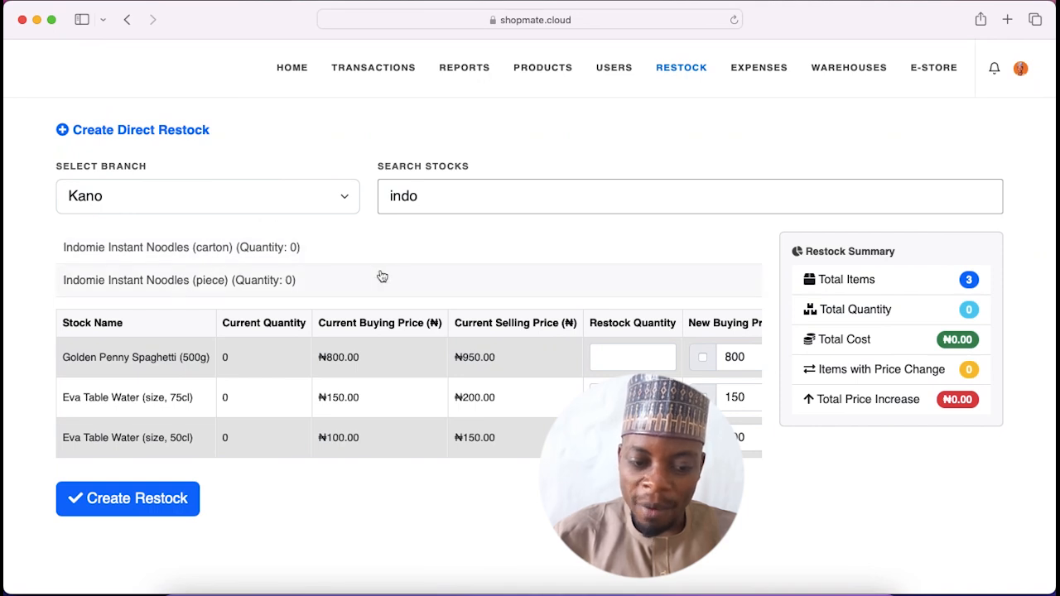
click(282, 247)
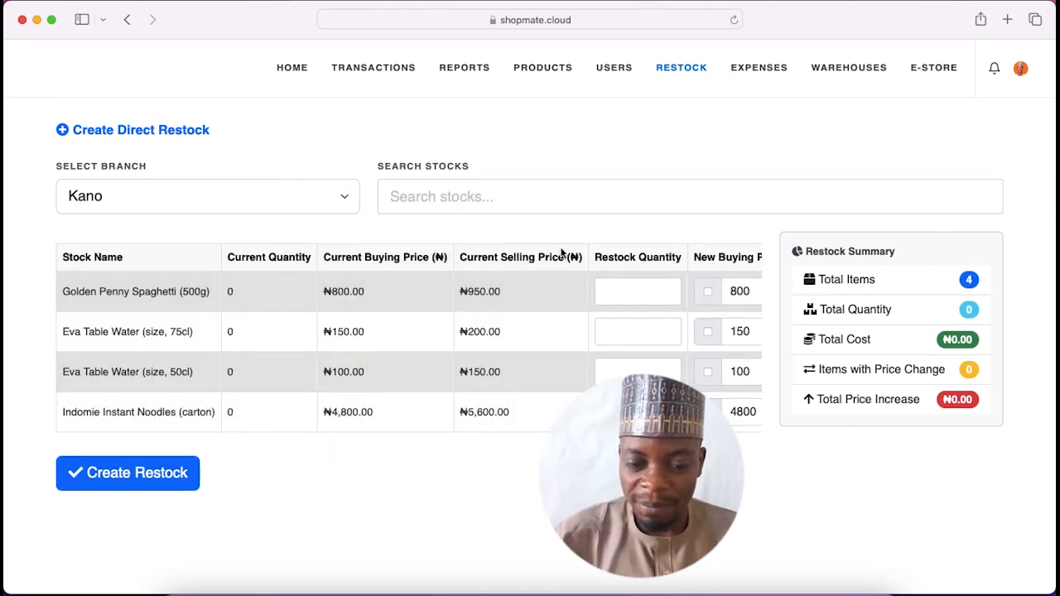
Set the restock quantities to 100 for spaghetti, 100 for 75cl water, 80 for 50cl water and 10 for the noodles carton.
click(645, 294)
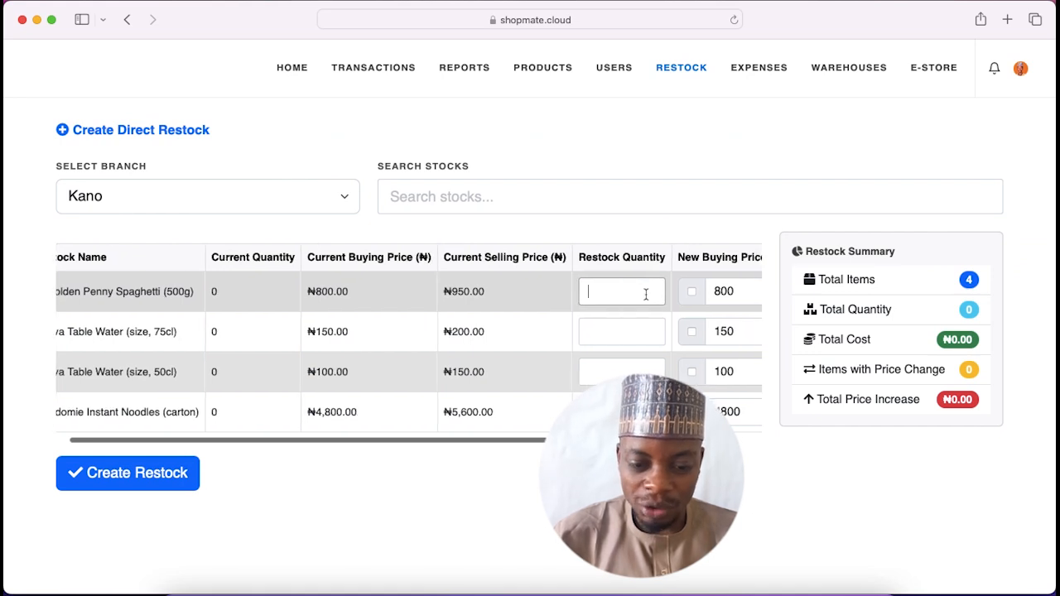
text(100)
click(625, 335)
text(100)
click(614, 377)
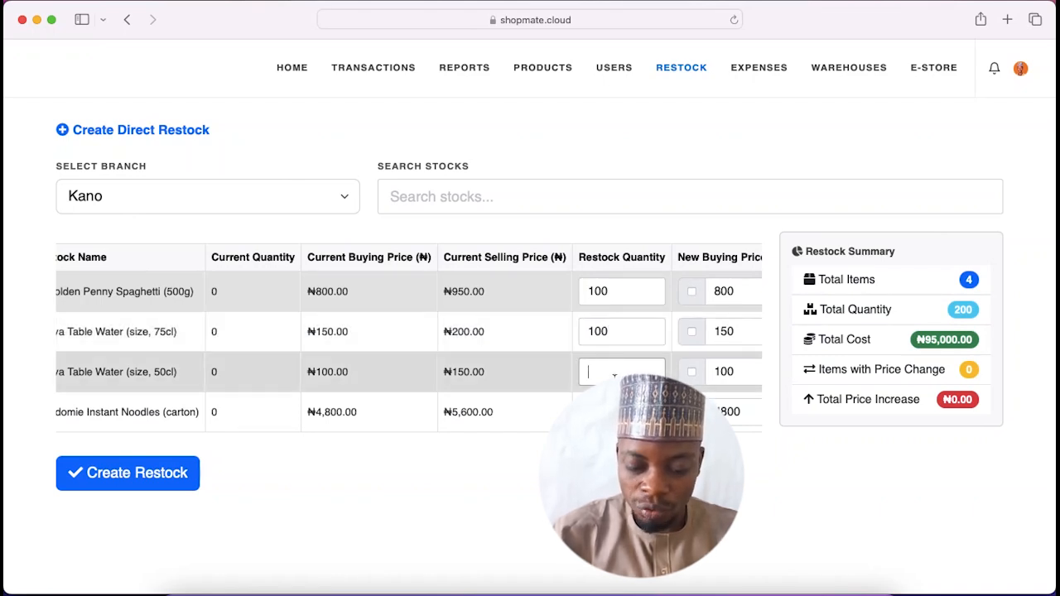
text(80)
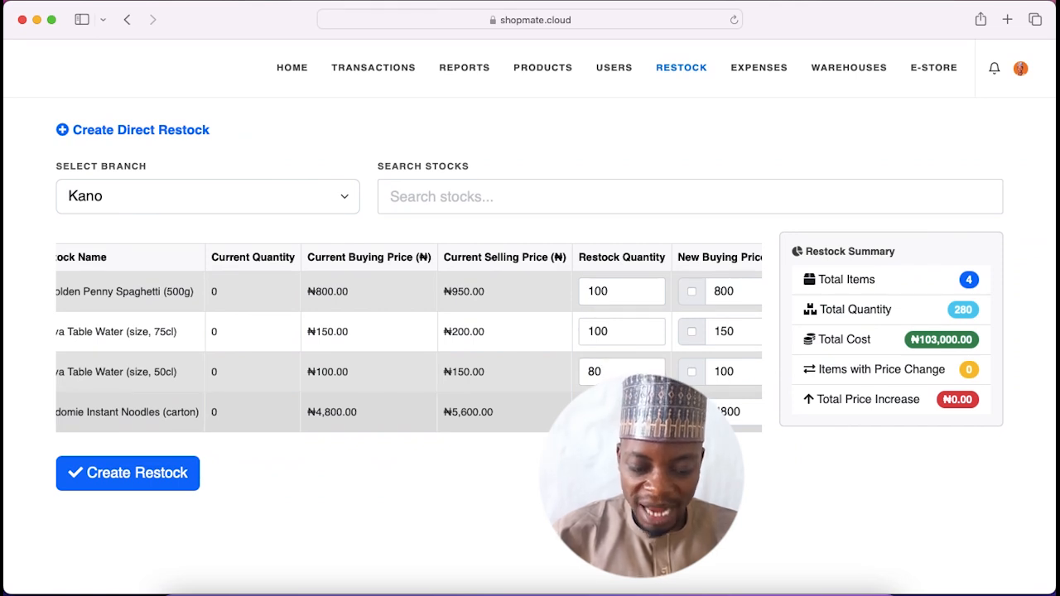
text(10)
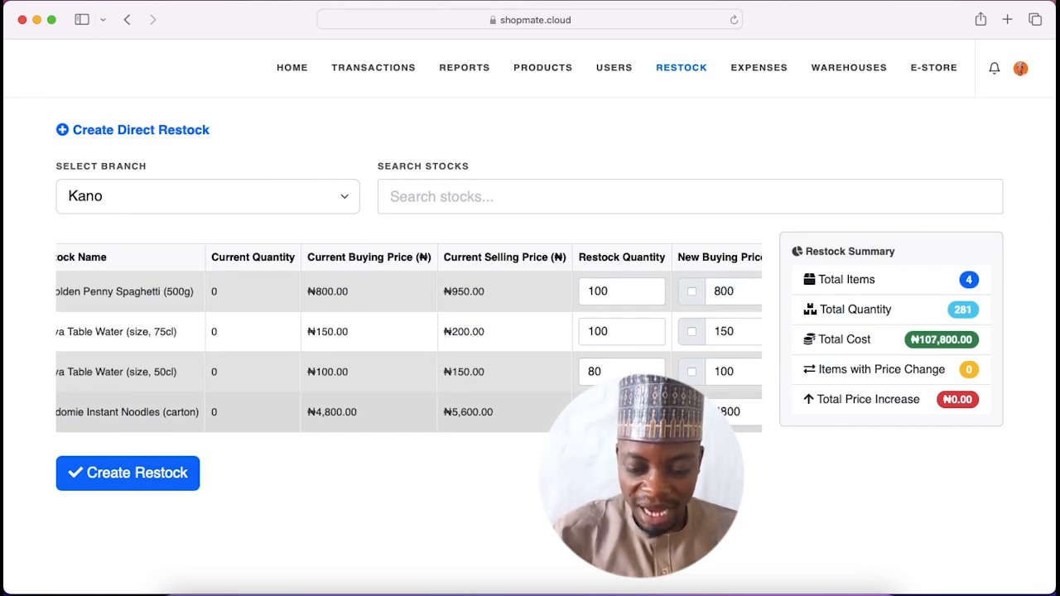
Check the items' new buying and selling prices, and submit the direct restock.
scroll(555, 348, right, 5)
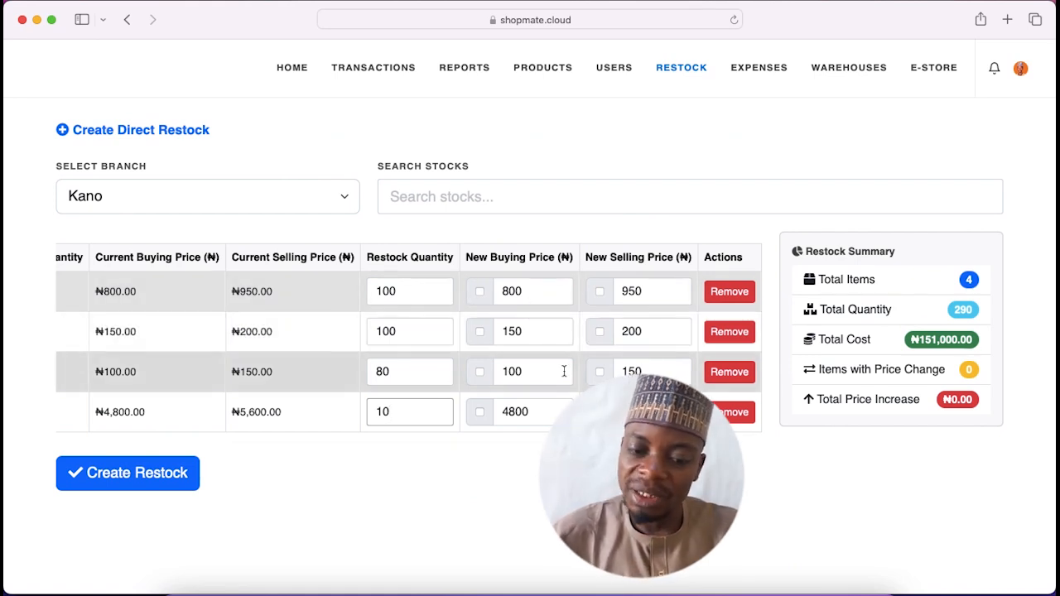
scroll(455, 356, left, 2)
scroll(454, 361, right, 2)
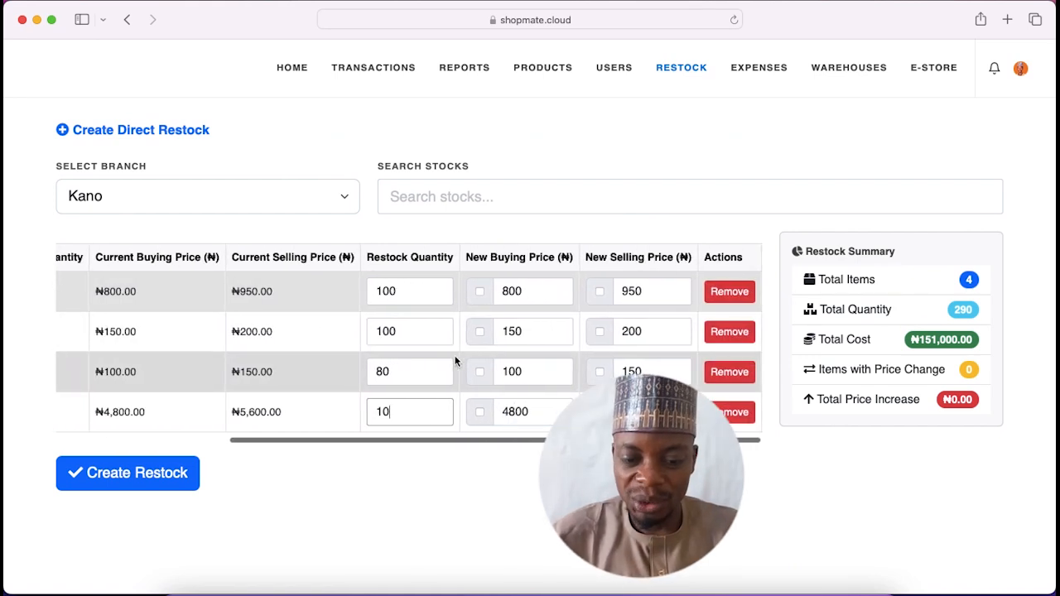
double_click(526, 372)
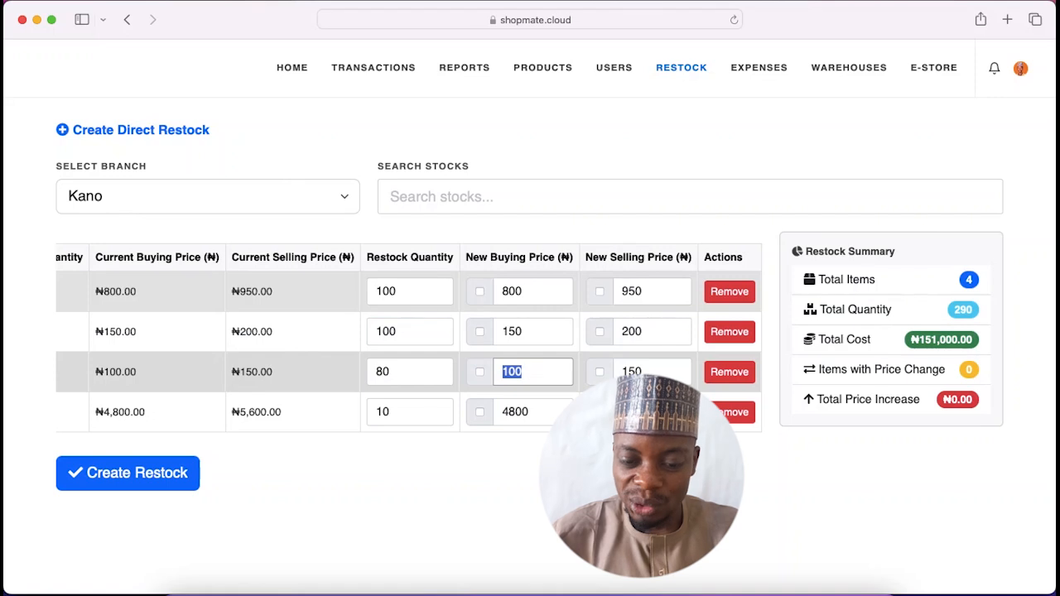
double_click(650, 373)
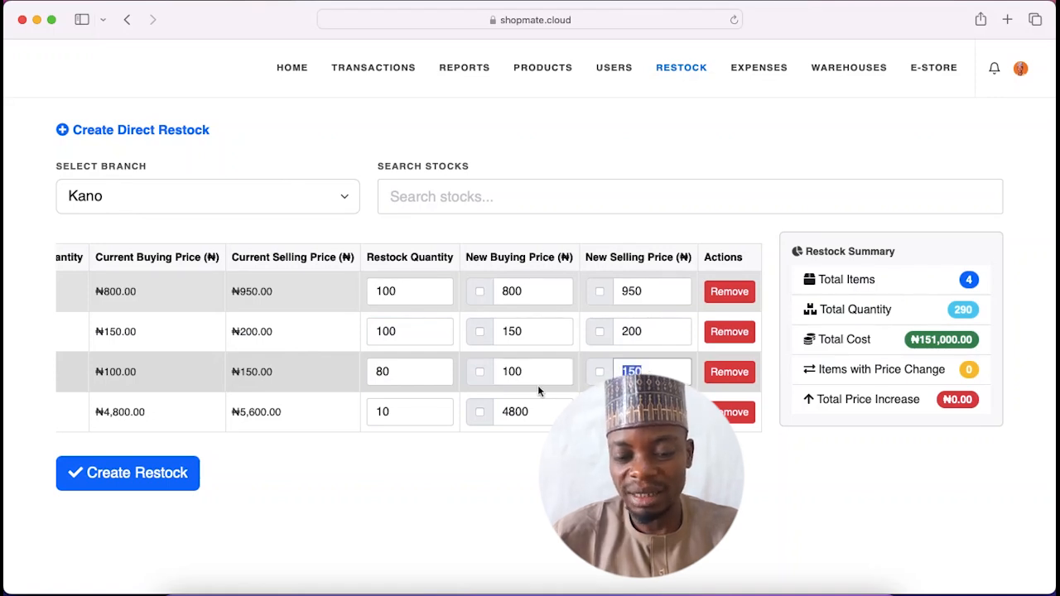
scroll(538, 385, left, 5)
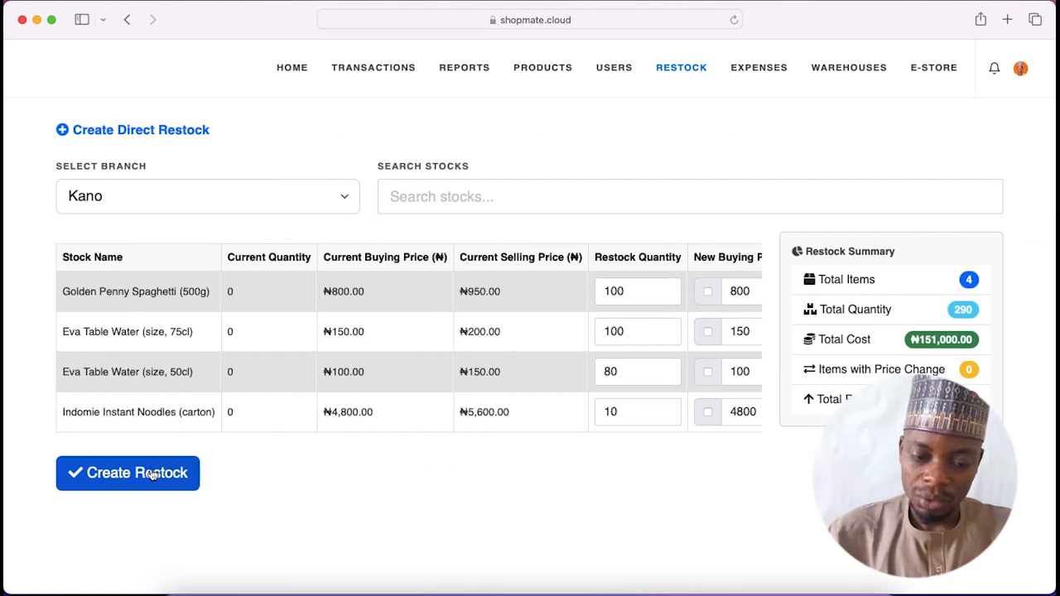
click(154, 474)
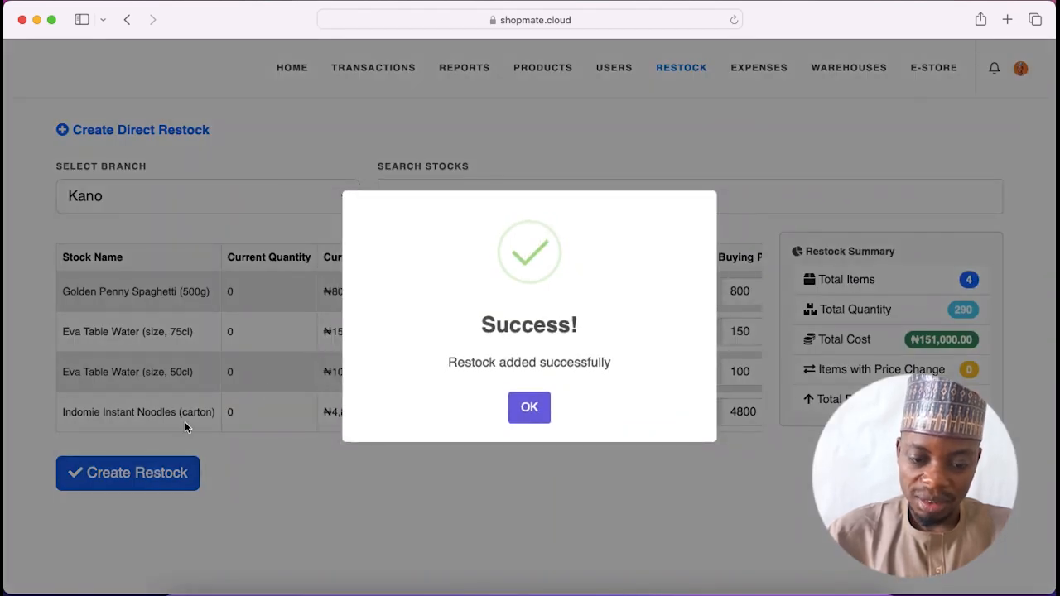
click(533, 412)
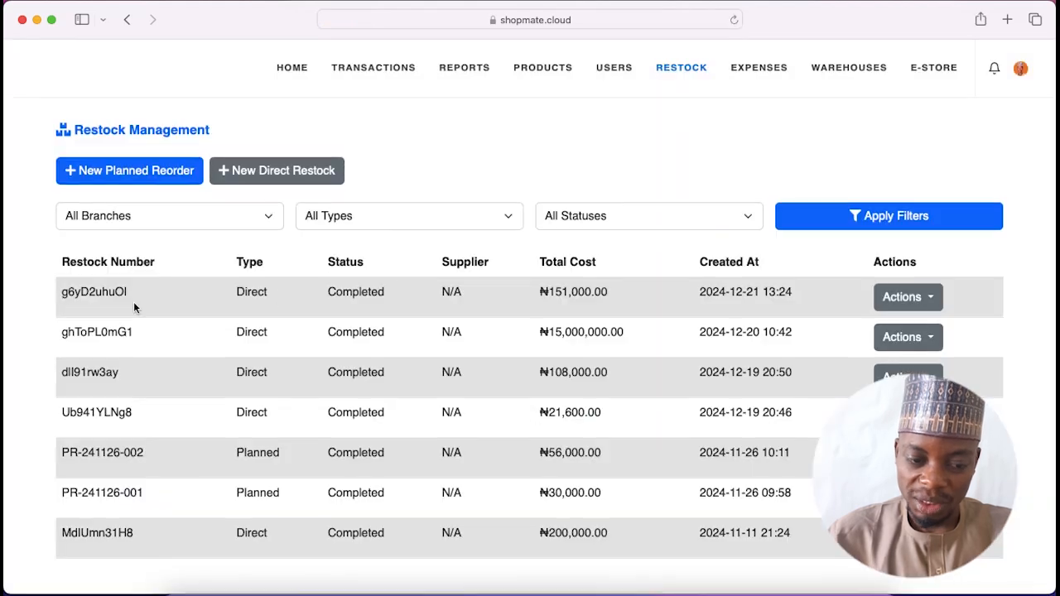
View the details of the newest restock, including its items, expenses and damages, and close them.
click(916, 297)
click(892, 331)
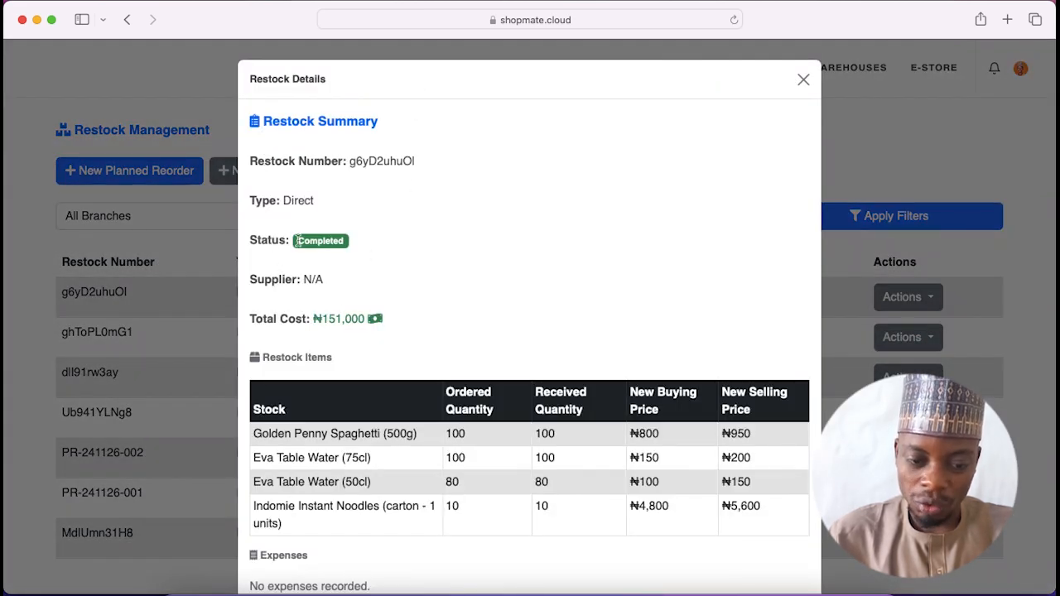
scroll(330, 332, down, 3)
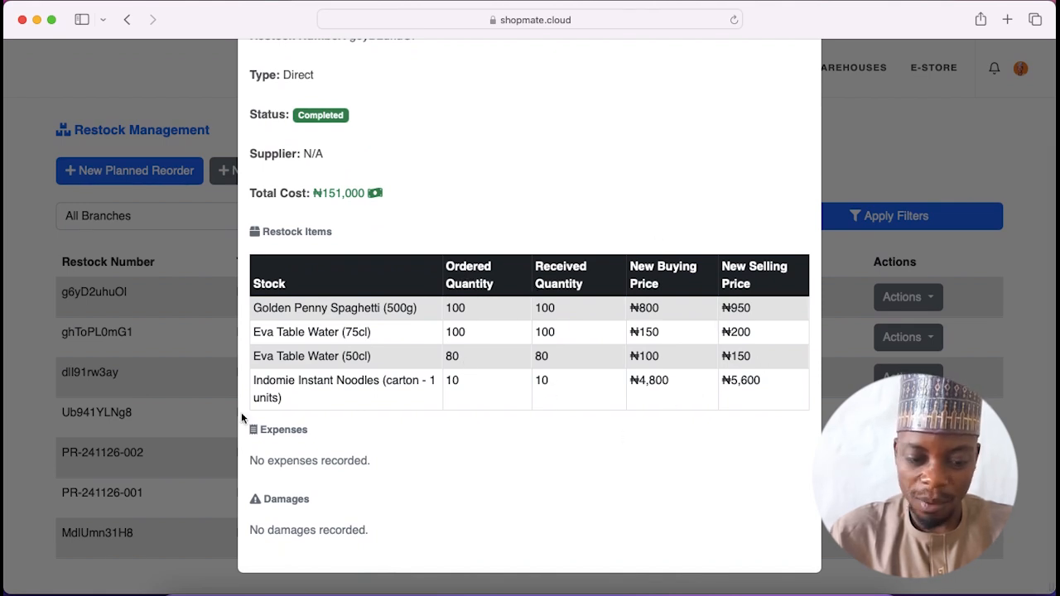
click(921, 196)
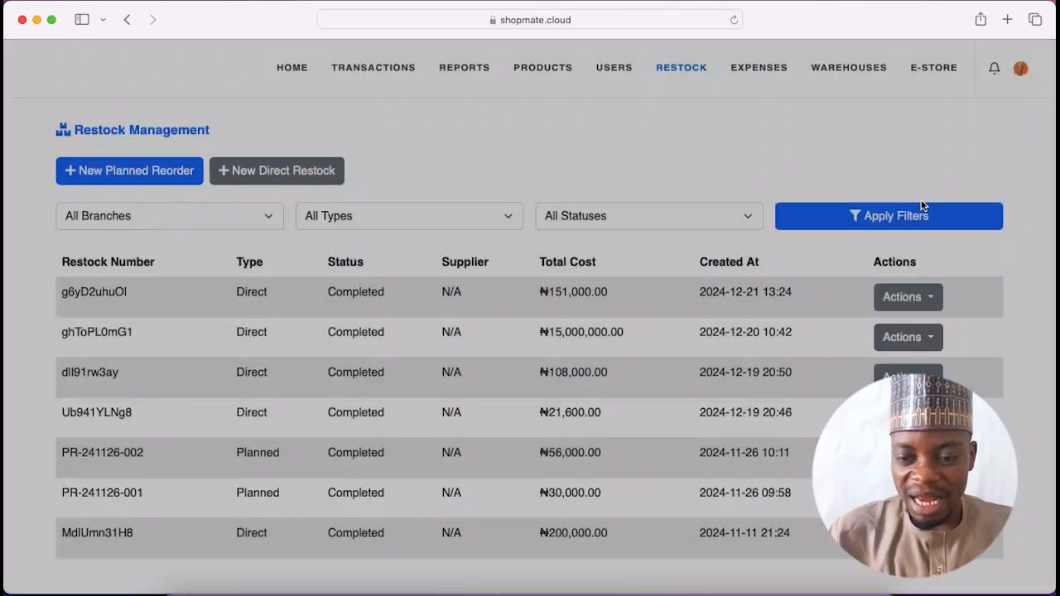
Add a Transportation expense of 2000 to the newest restock.
click(926, 300)
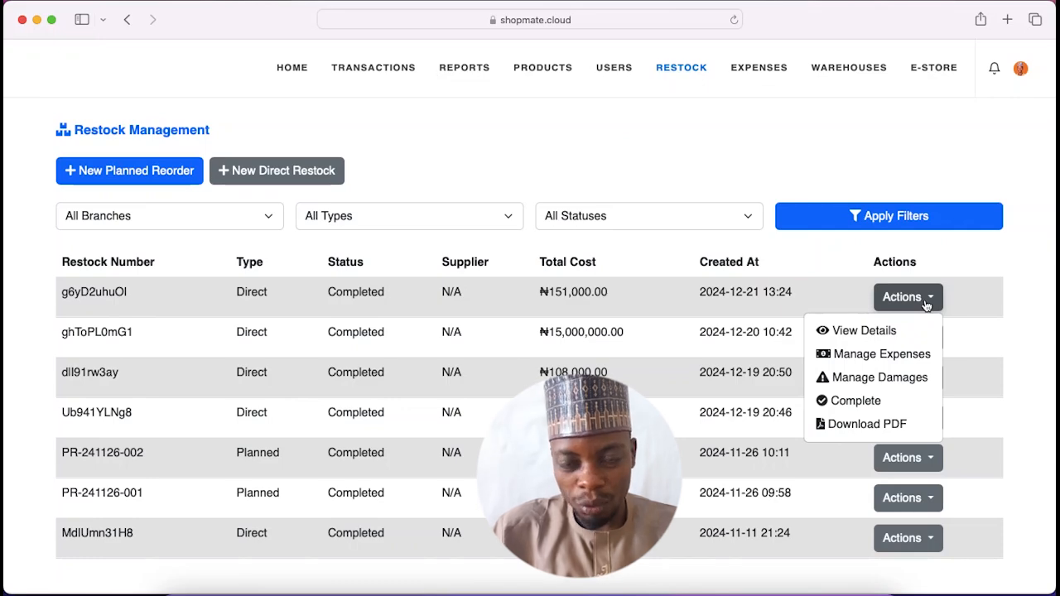
click(875, 356)
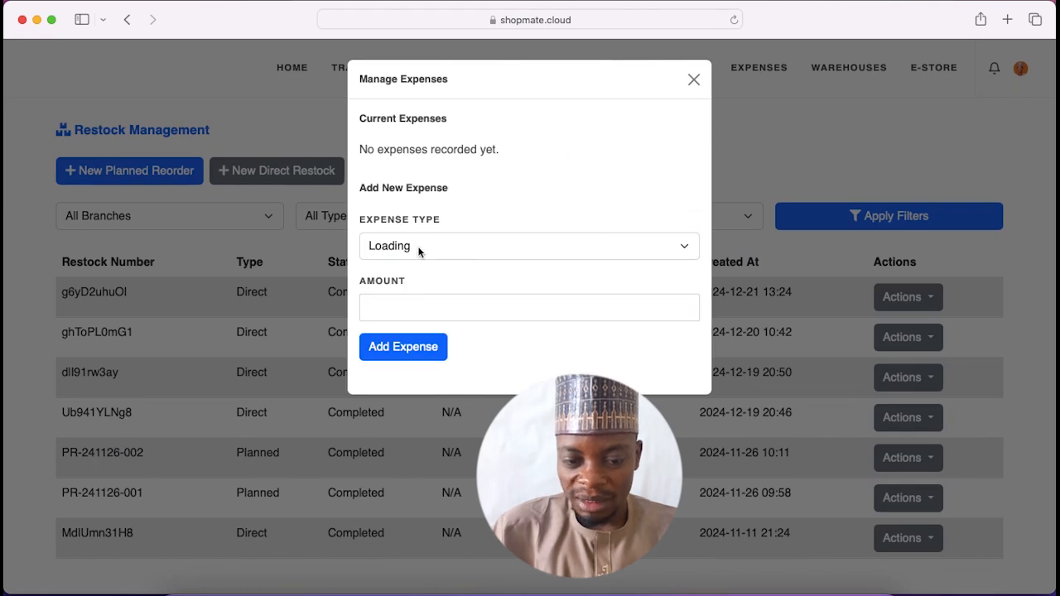
click(423, 246)
click(421, 331)
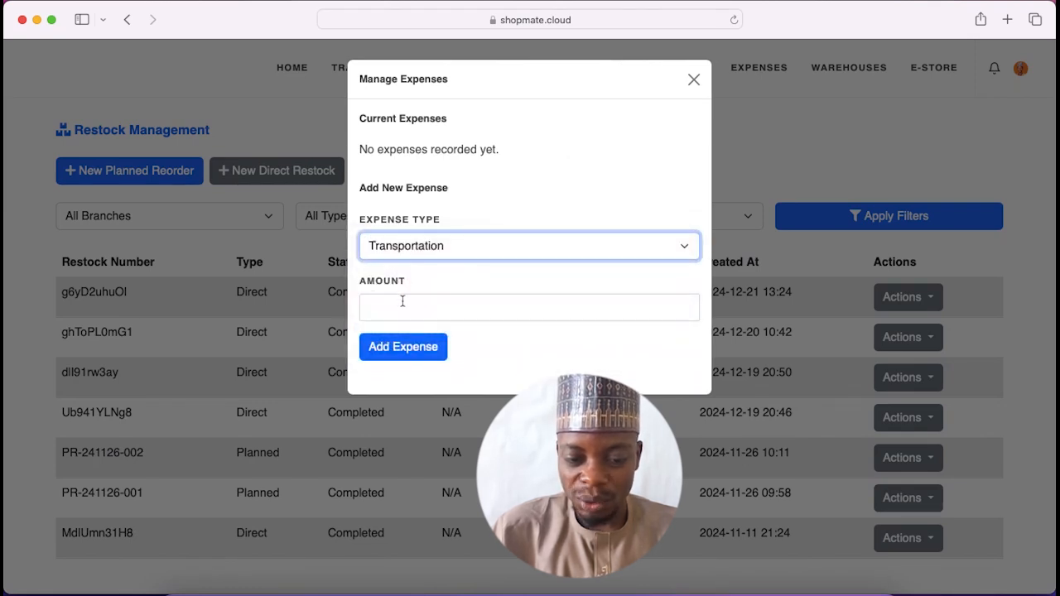
click(398, 297)
text(2000)
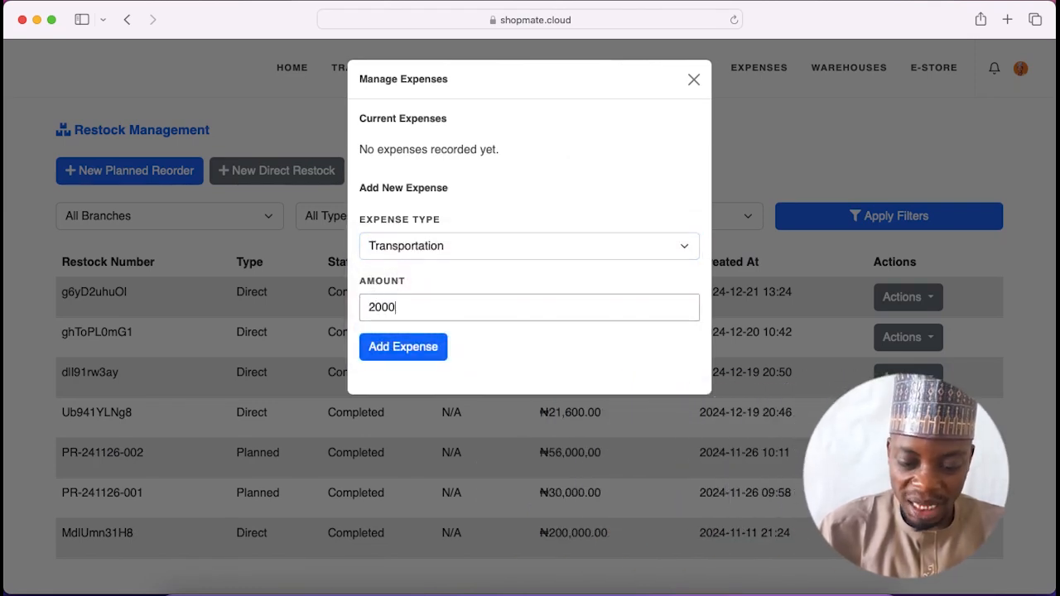
click(399, 347)
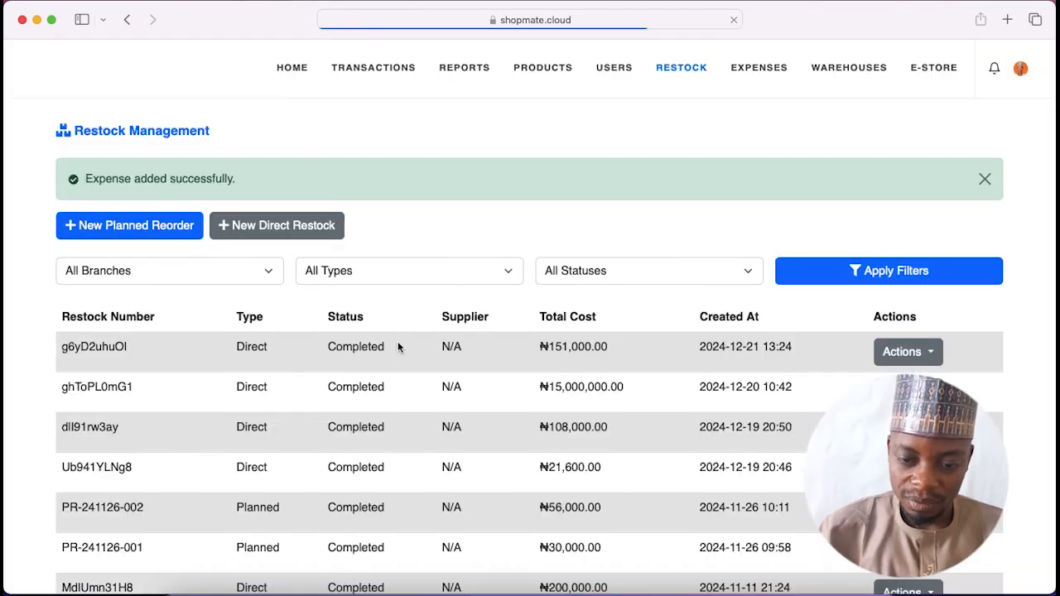
Review the newest restock's recorded expenses and the available expense types, and close the expenses without adding another.
click(926, 353)
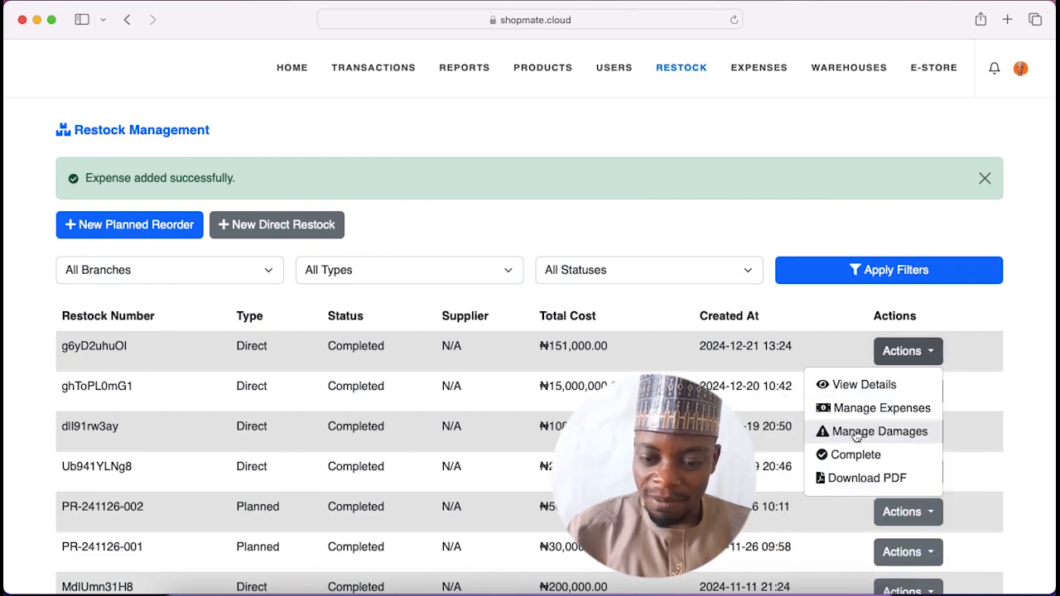
click(858, 420)
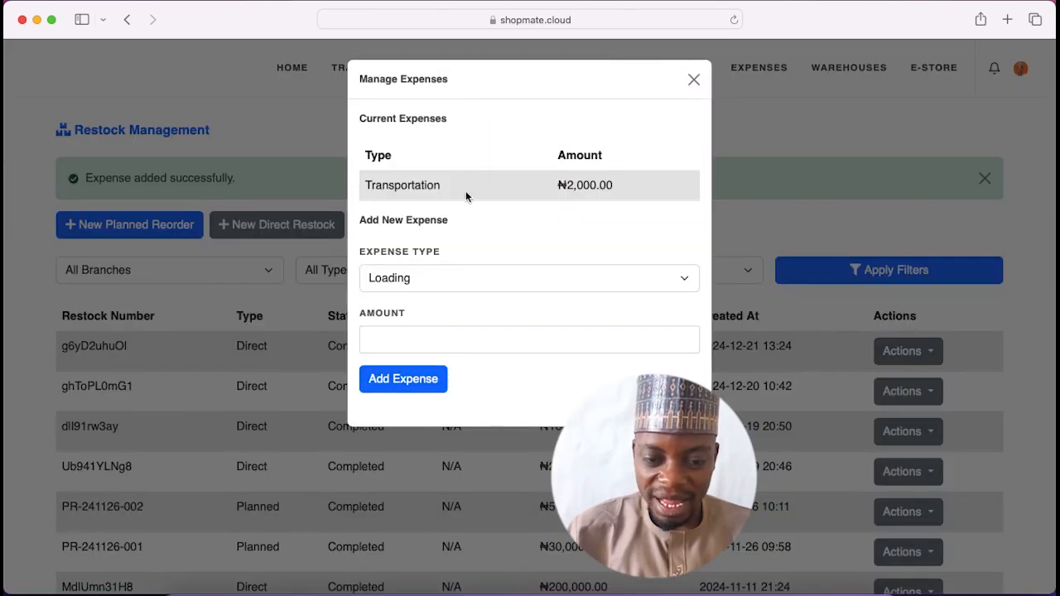
click(415, 277)
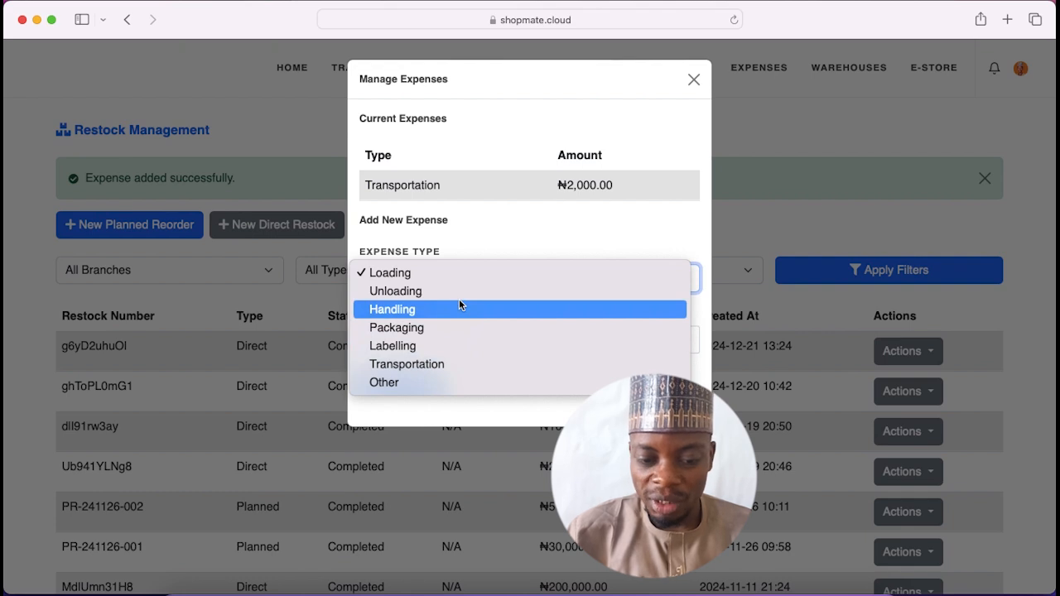
click(694, 81)
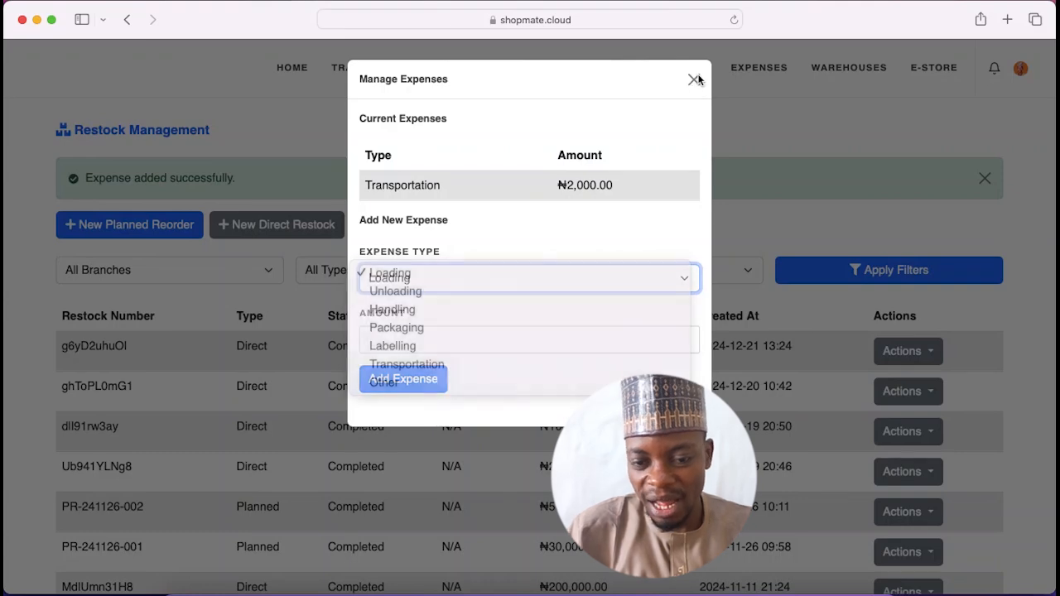
click(695, 80)
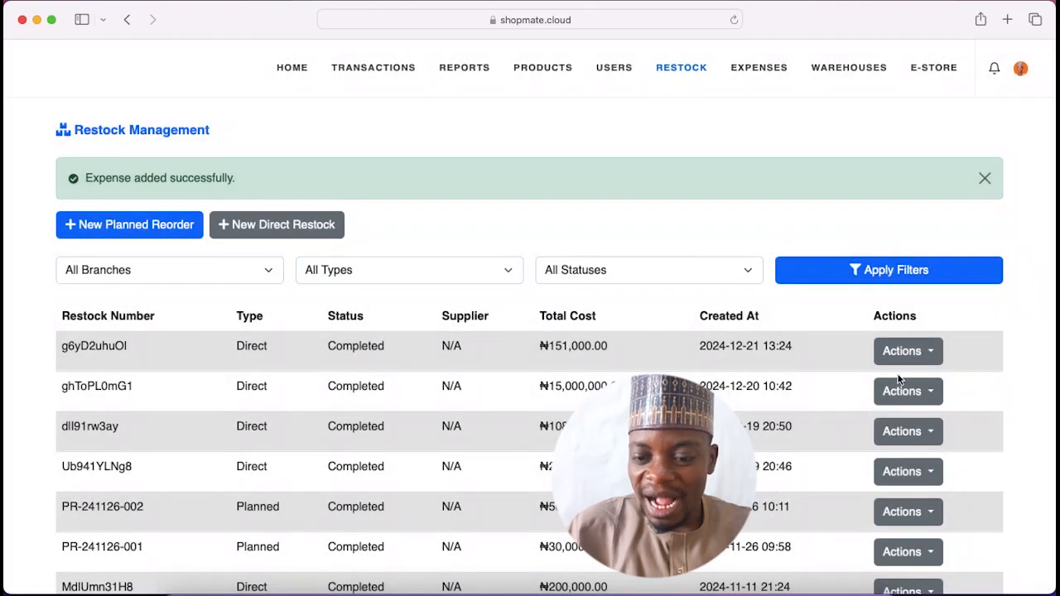
Examine the newest restock's damage form, trying the Eva Table Water item (ordered 80), and close it without recording damage.
click(901, 351)
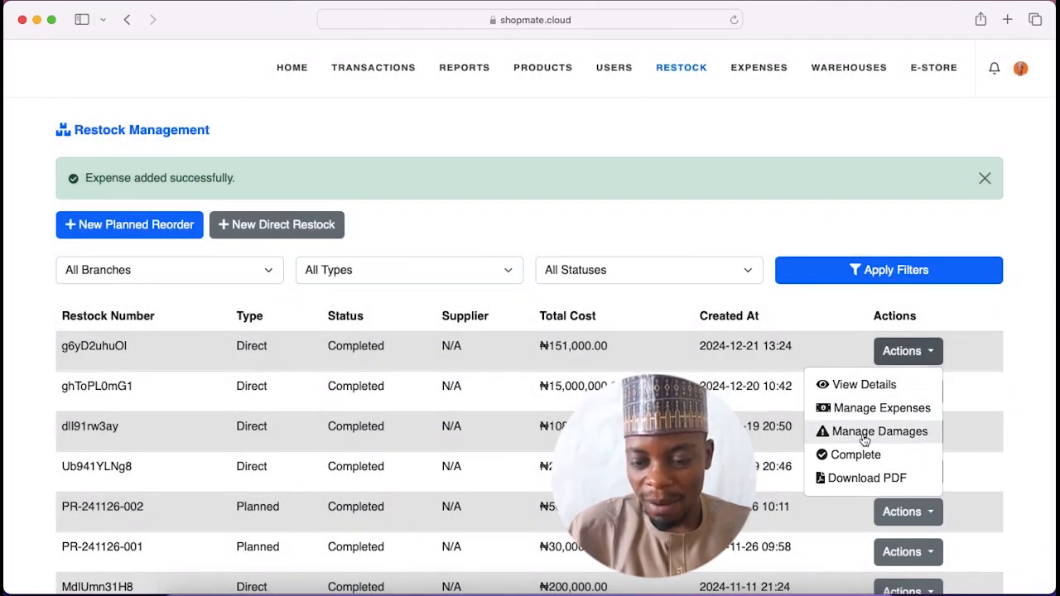
click(868, 432)
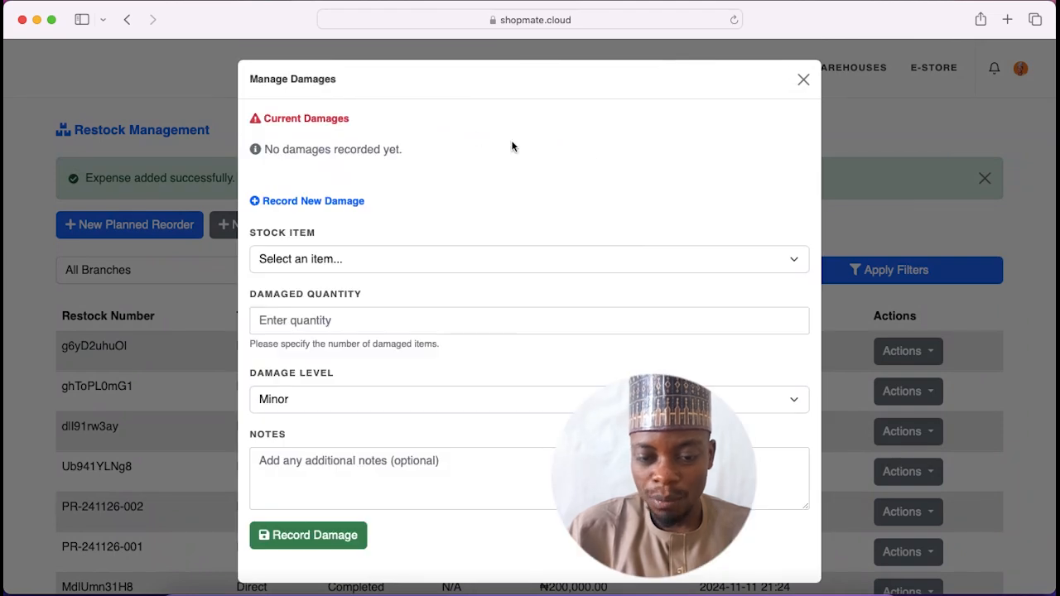
click(305, 264)
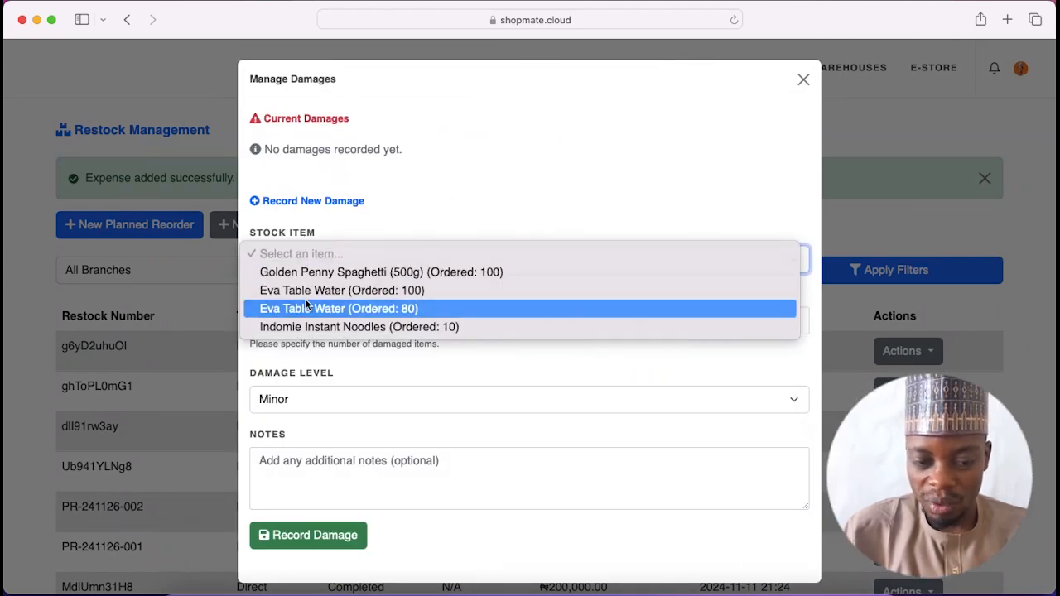
click(305, 307)
click(334, 329)
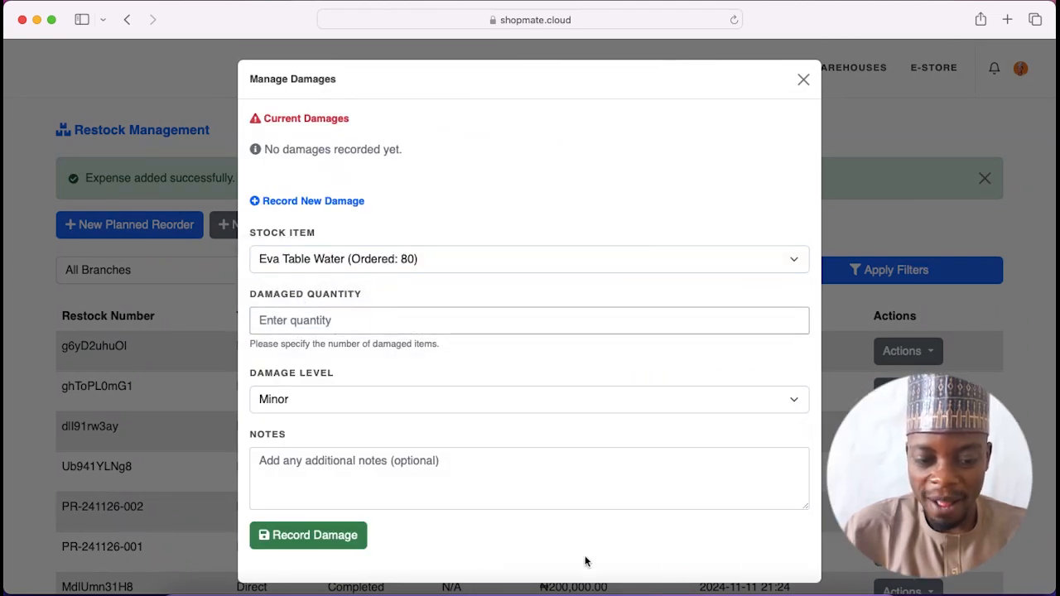
click(804, 80)
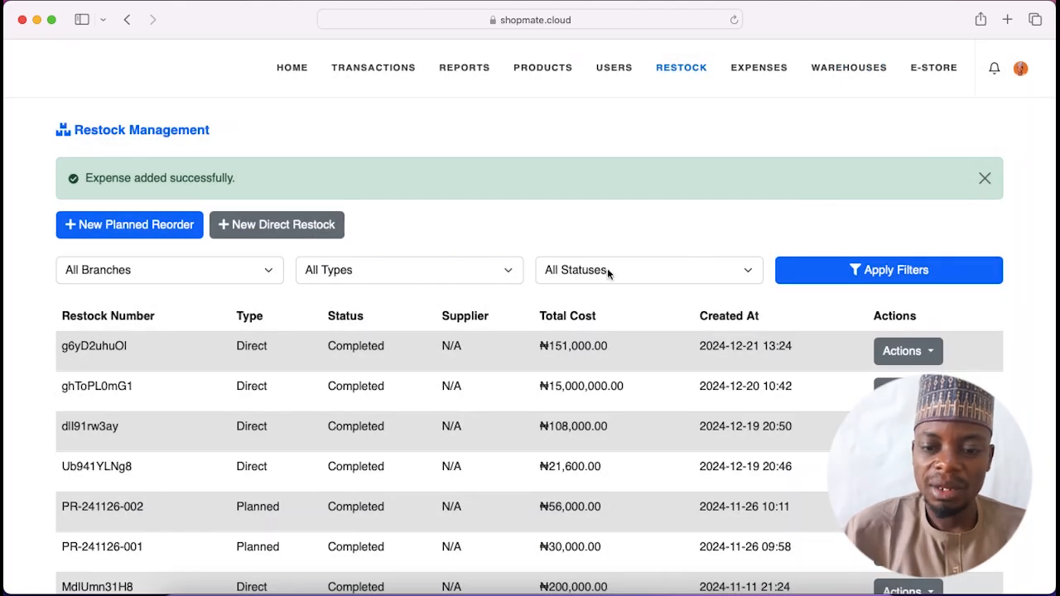
Show the product inventory for the Kano branch and check the stock of the noodles carton, noodles piece and 50cl water.
scroll(608, 195, down, 1)
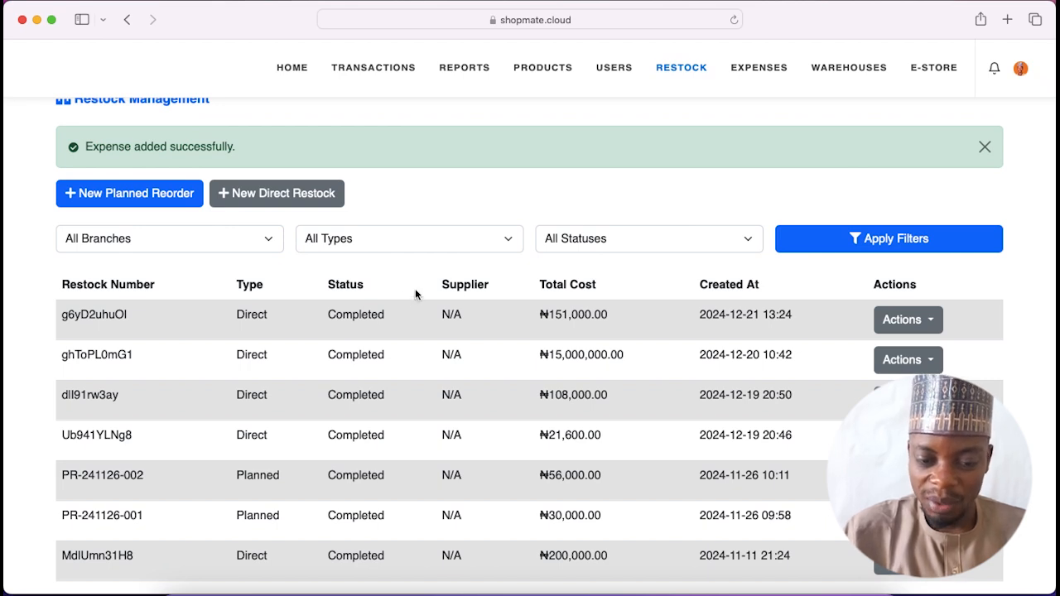
mouse_move(547, 71)
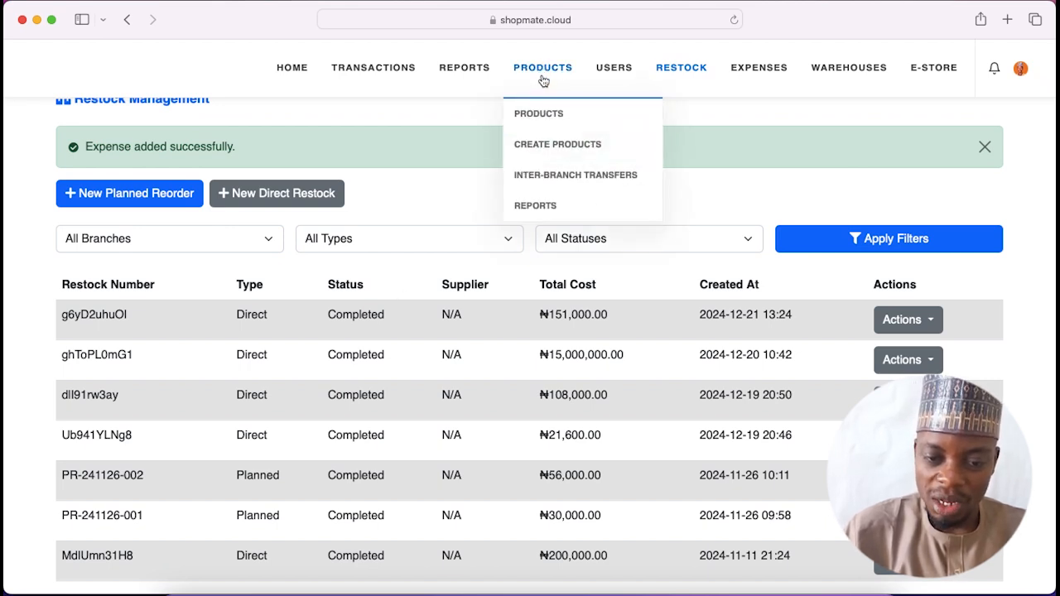
click(547, 119)
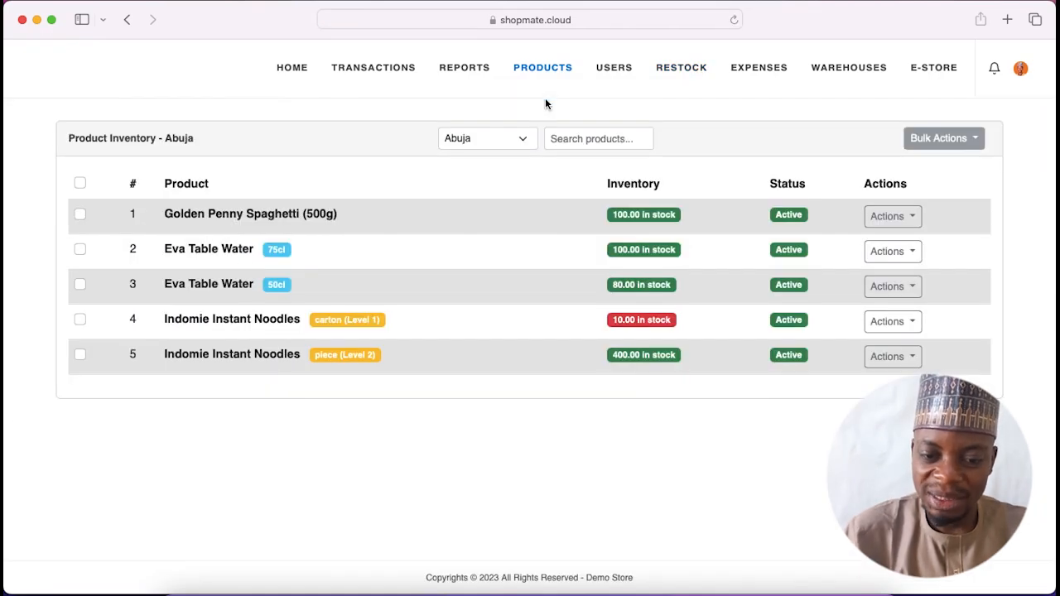
click(478, 136)
click(467, 169)
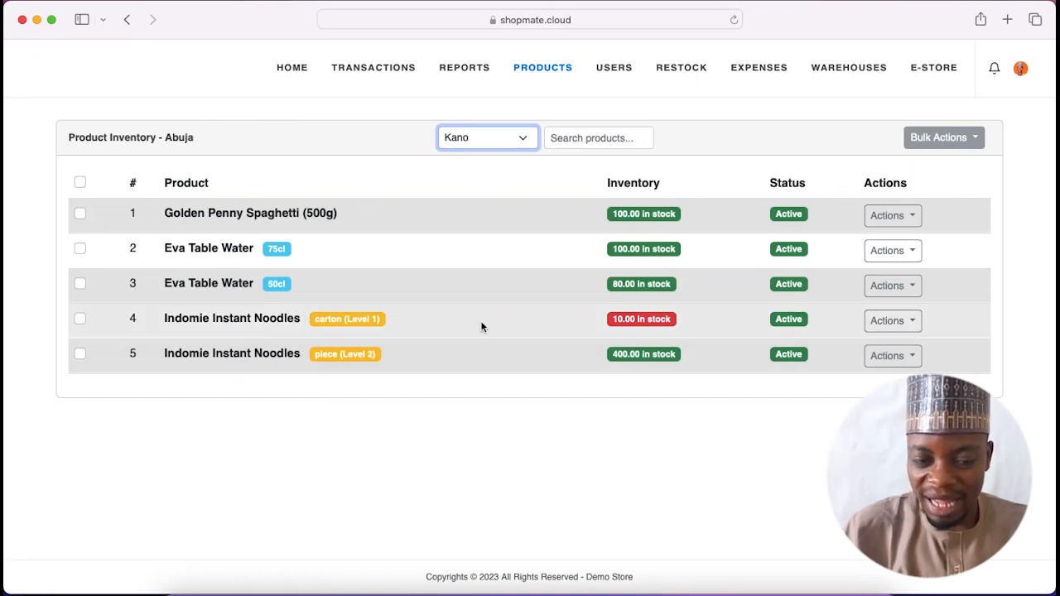
drag(609, 320, 675, 319)
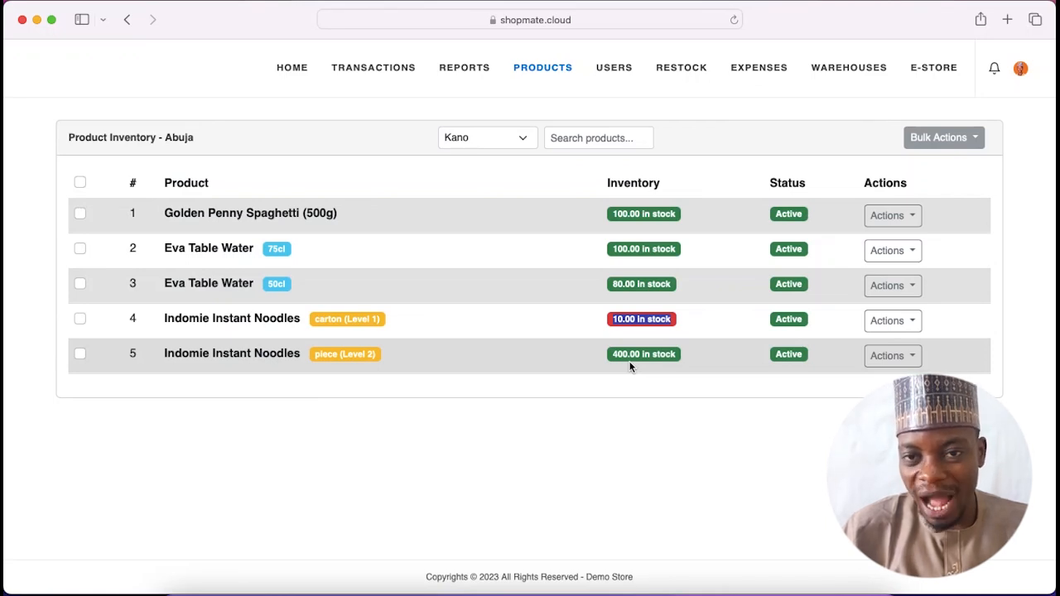
click(671, 349)
triple_click(676, 354)
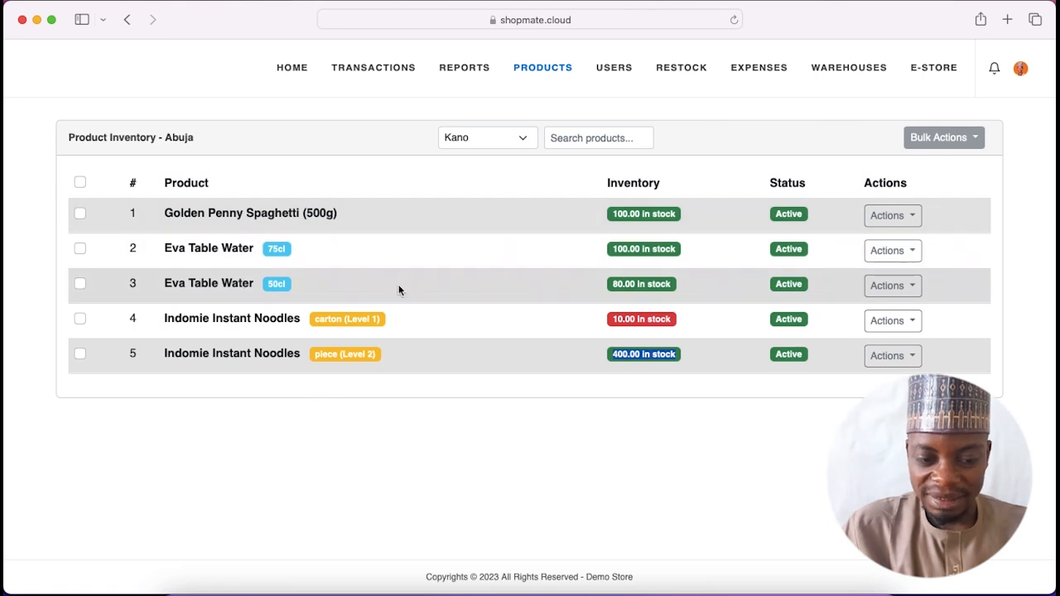
triple_click(626, 286)
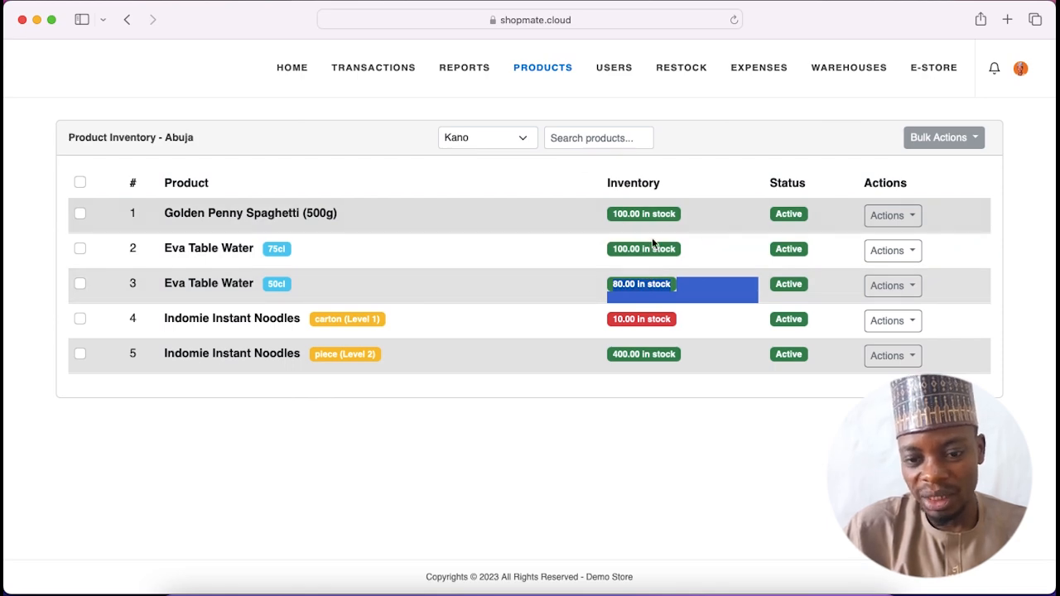
View the product details of Golden Penny Spaghetti (500g), check its margin percentage, and close them.
click(893, 215)
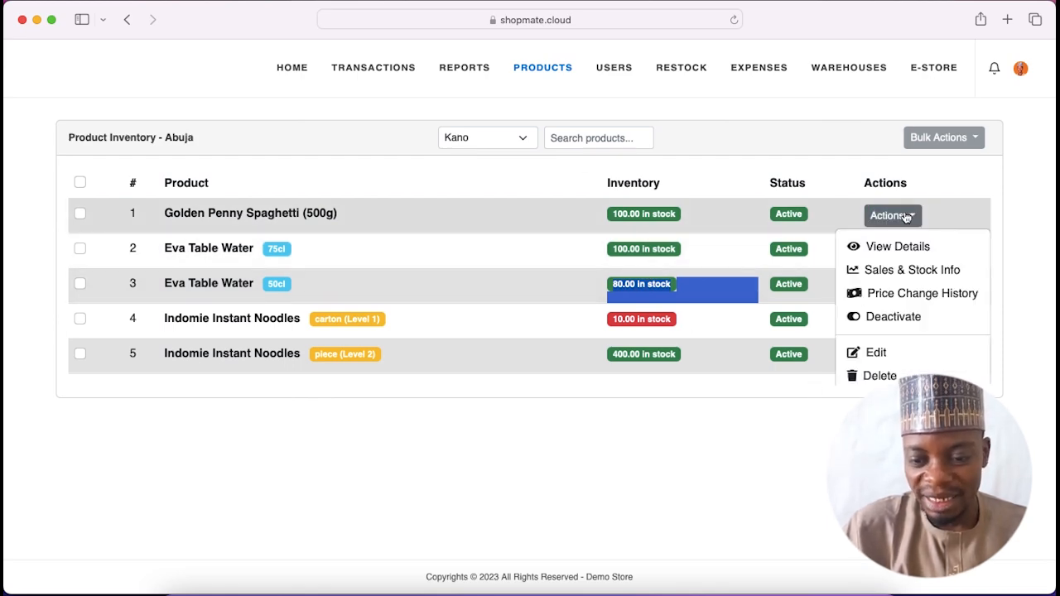
click(893, 247)
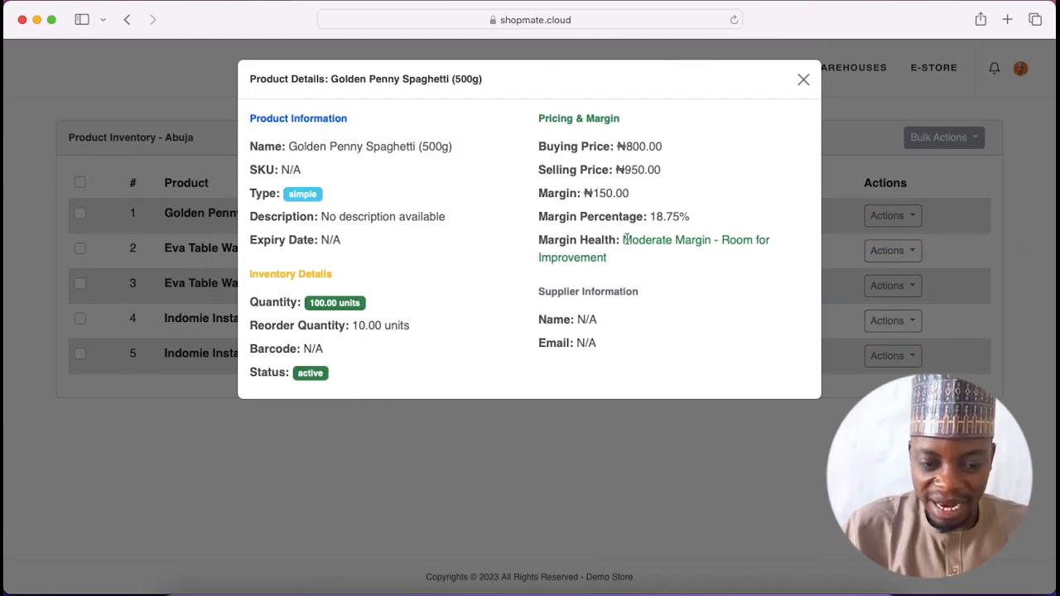
drag(596, 221, 694, 230)
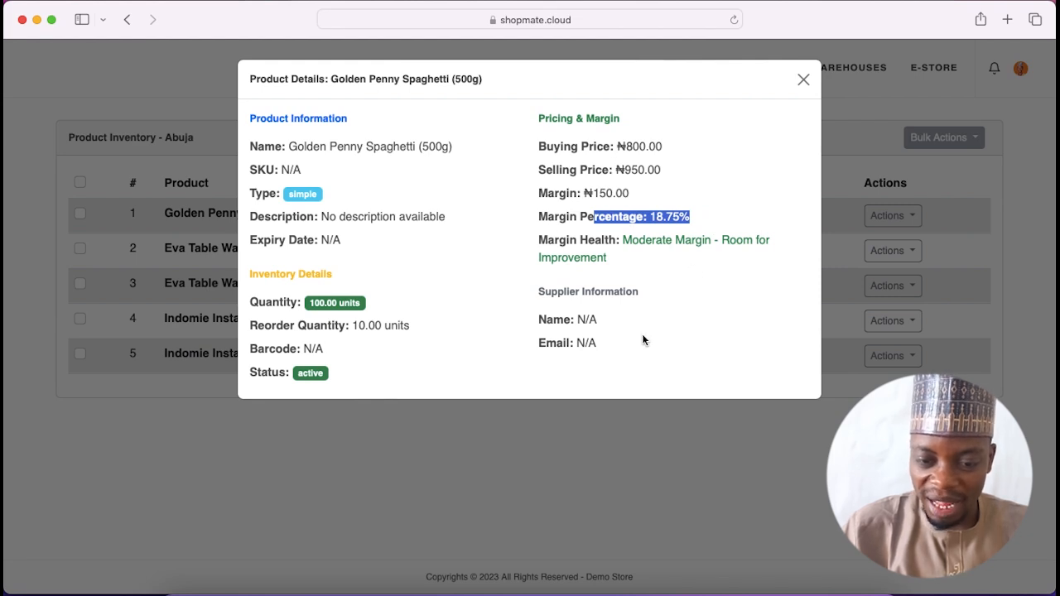
click(804, 81)
View the sales and stock information of Golden Penny Spaghetti (500g), check its restock entry, and close it.
click(889, 217)
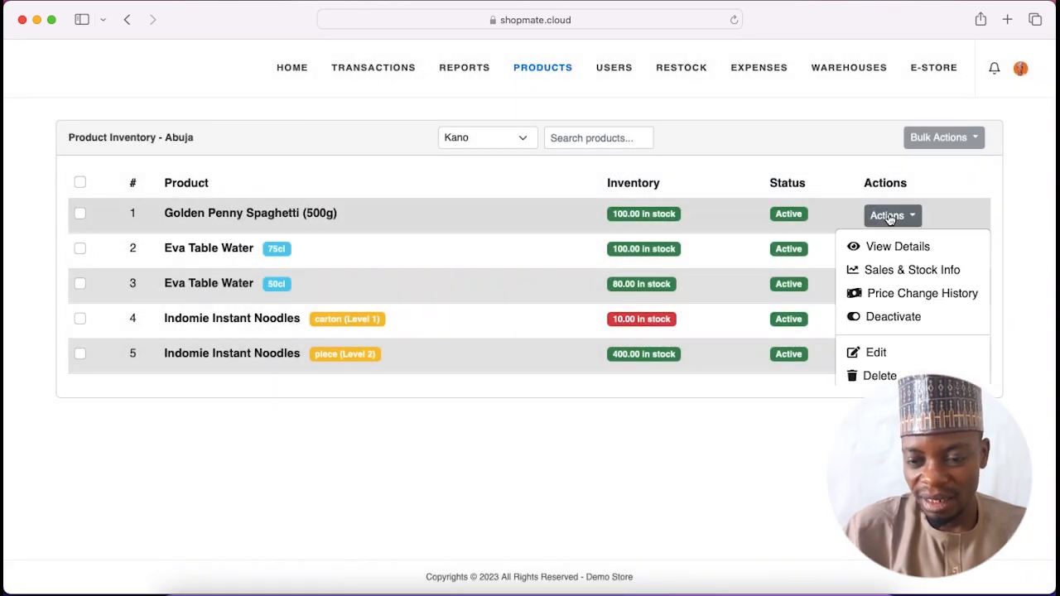
click(881, 271)
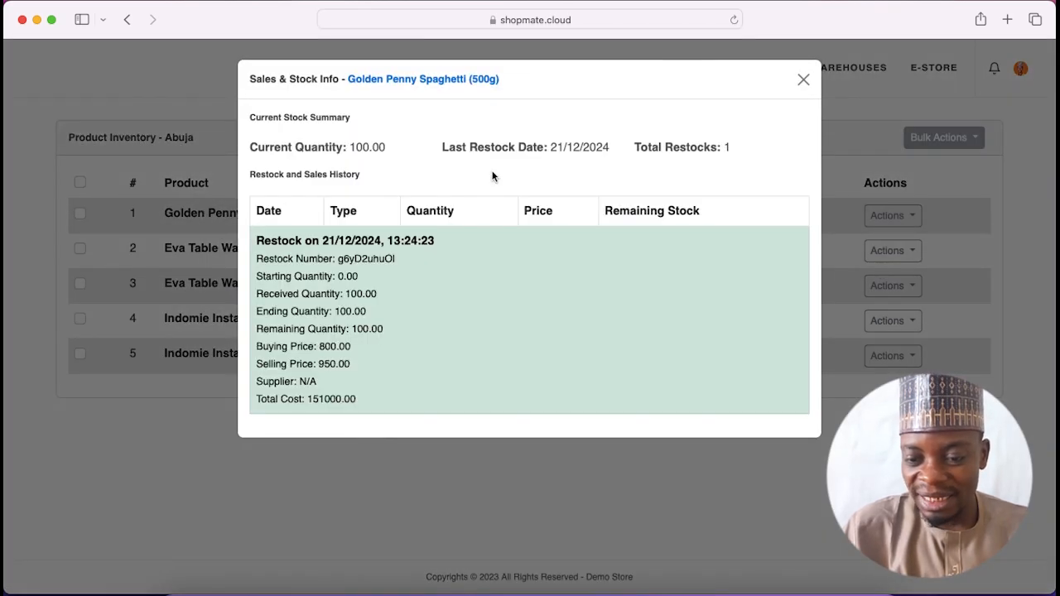
drag(254, 274, 384, 407)
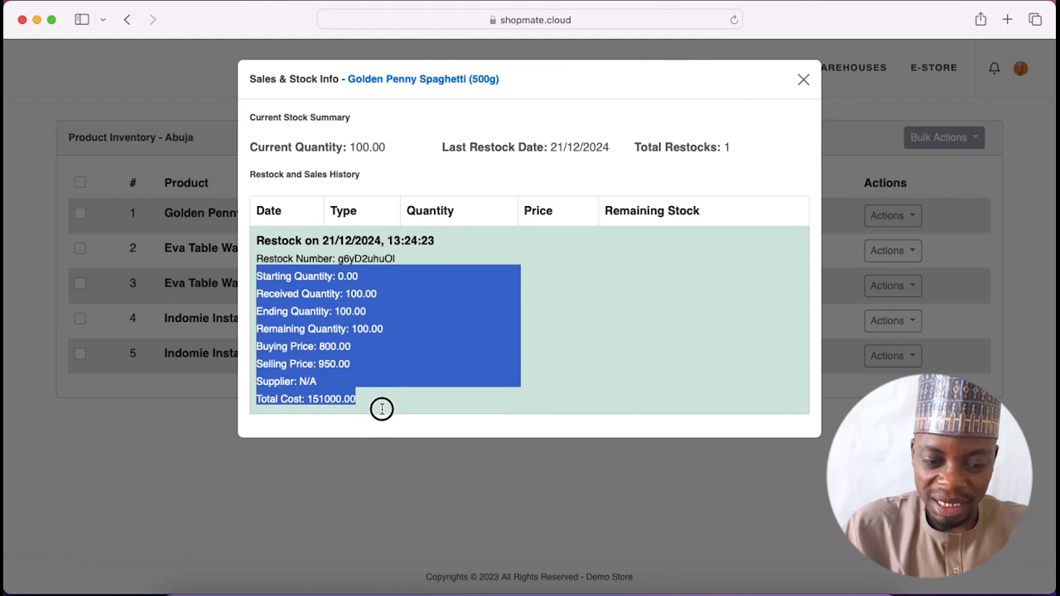
click(803, 78)
Start a new planned reorder and choose Kano as its branch.
click(690, 70)
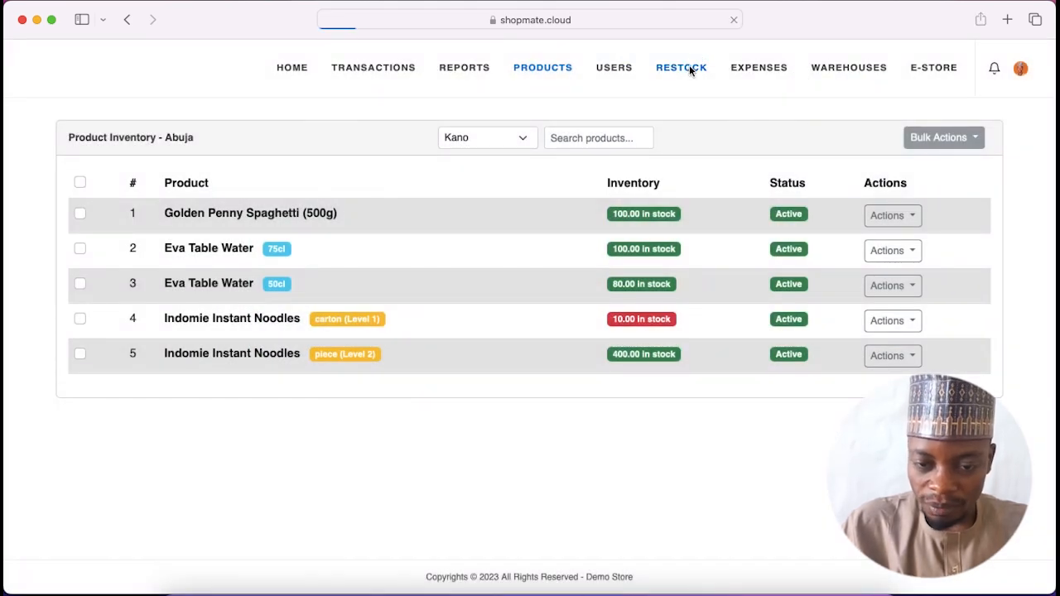
click(130, 177)
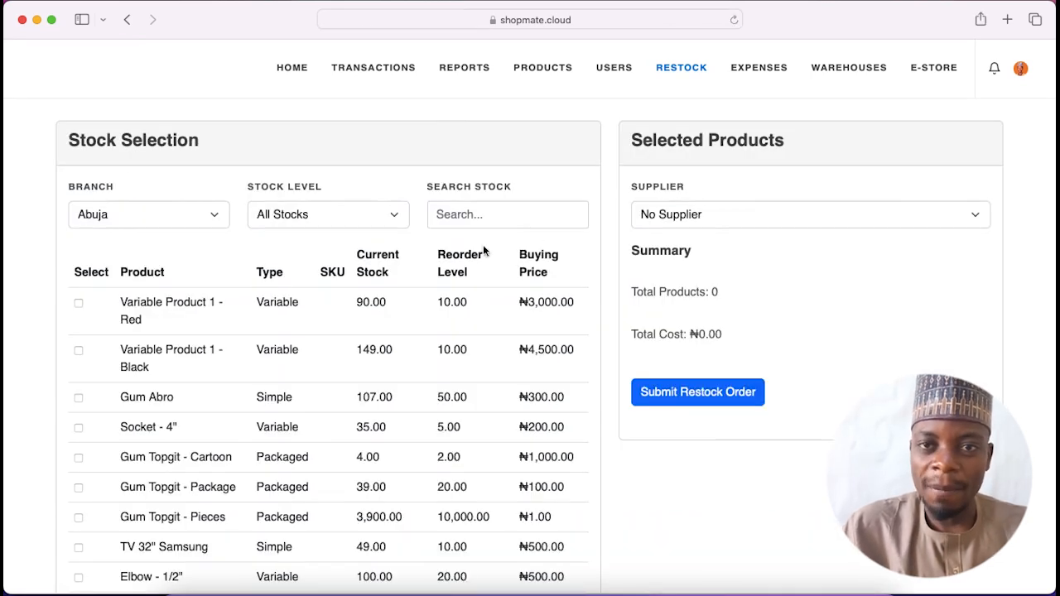
click(146, 213)
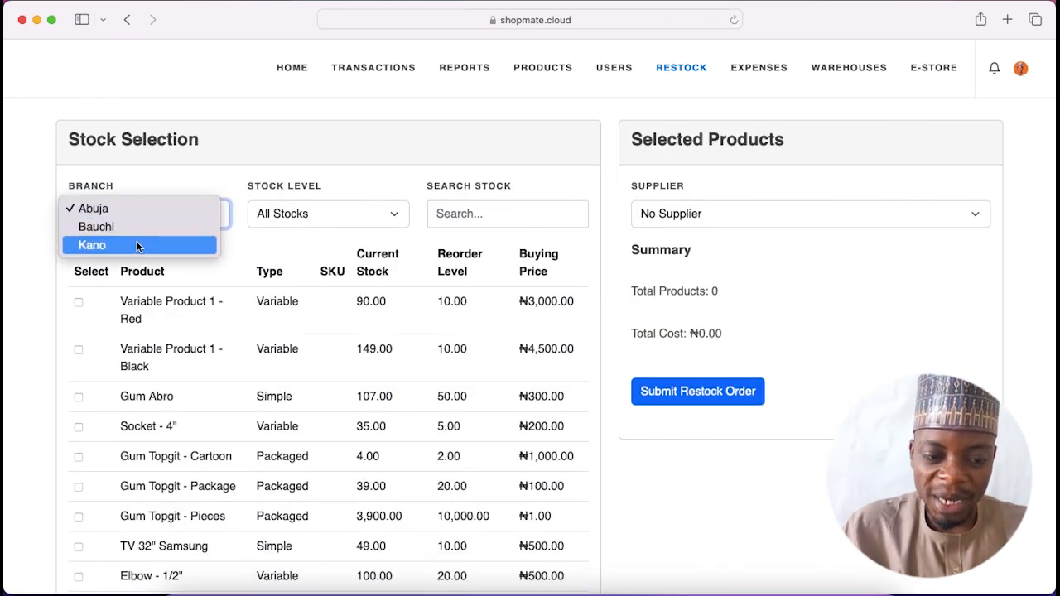
click(138, 245)
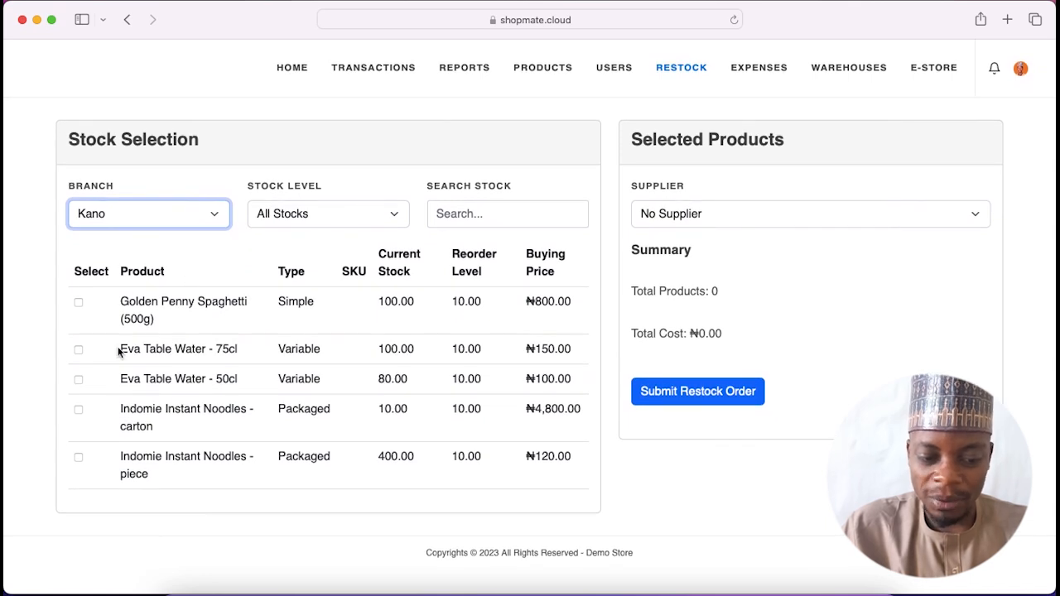
Add the spaghetti, 75cl water, 50cl water, noodles carton and noodles piece to the planned reorder.
click(79, 302)
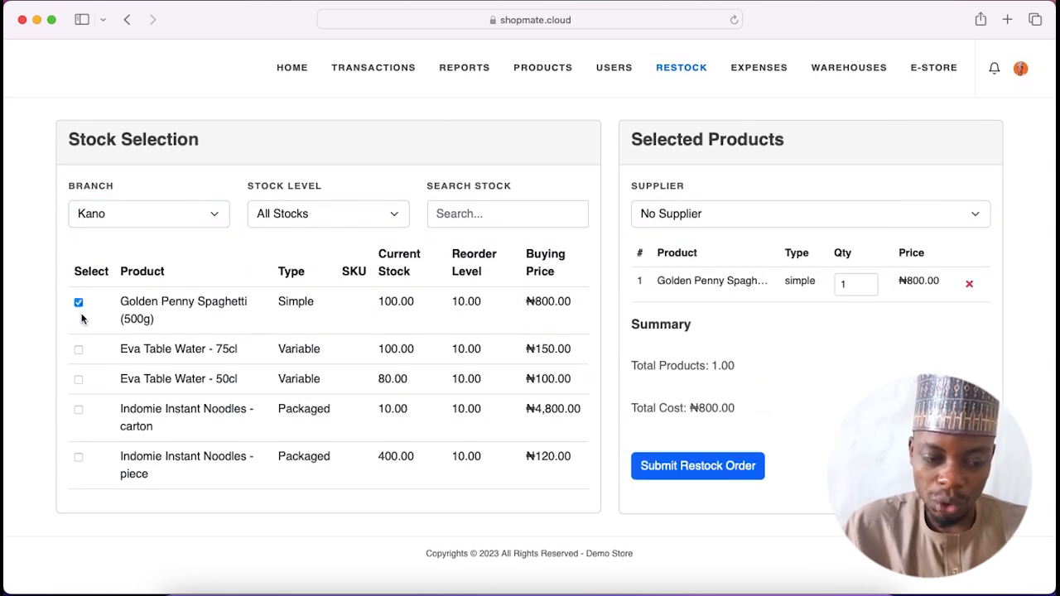
click(78, 351)
click(79, 380)
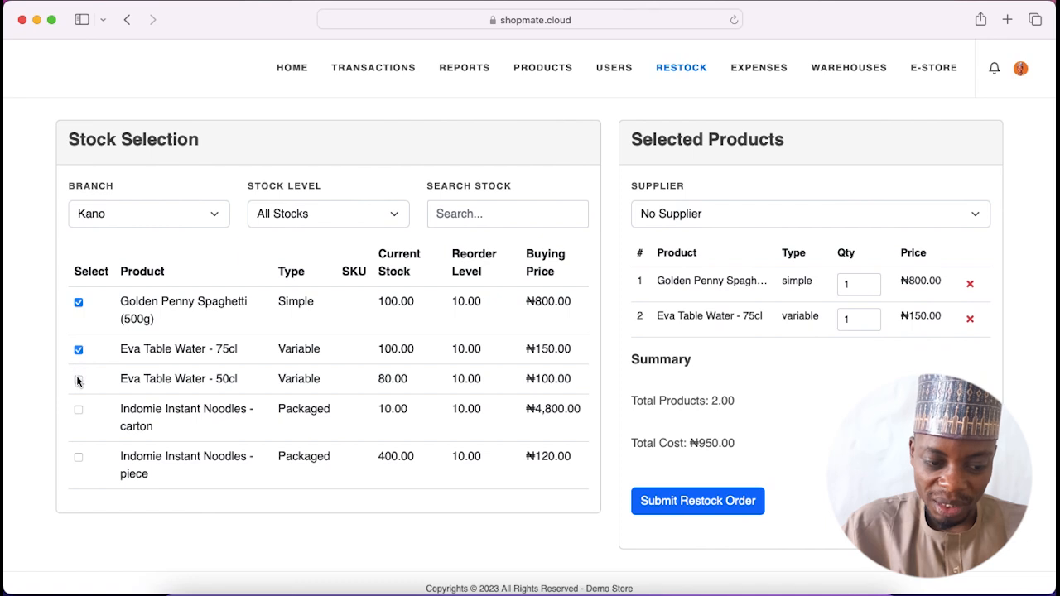
click(79, 411)
click(78, 457)
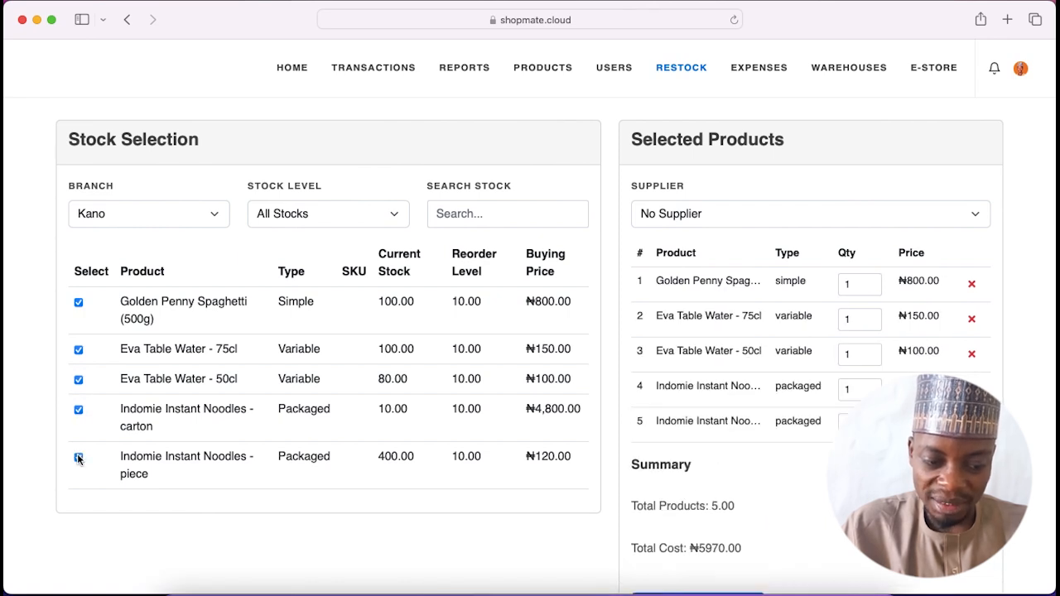
Filter the Kano stock list by the Low and Very Low stock levels, and return it to All Stocks.
click(314, 212)
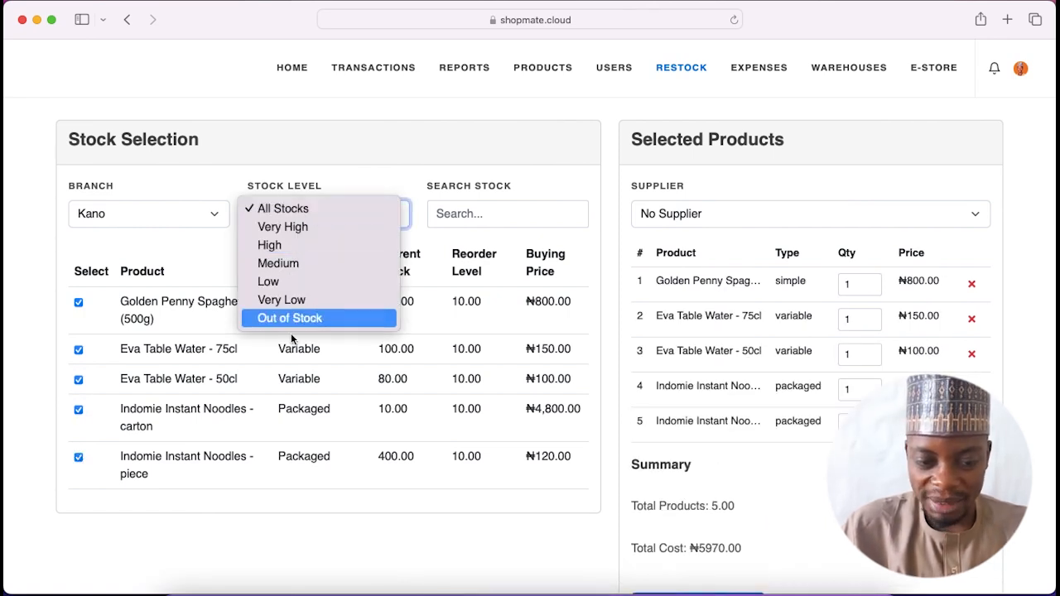
click(274, 282)
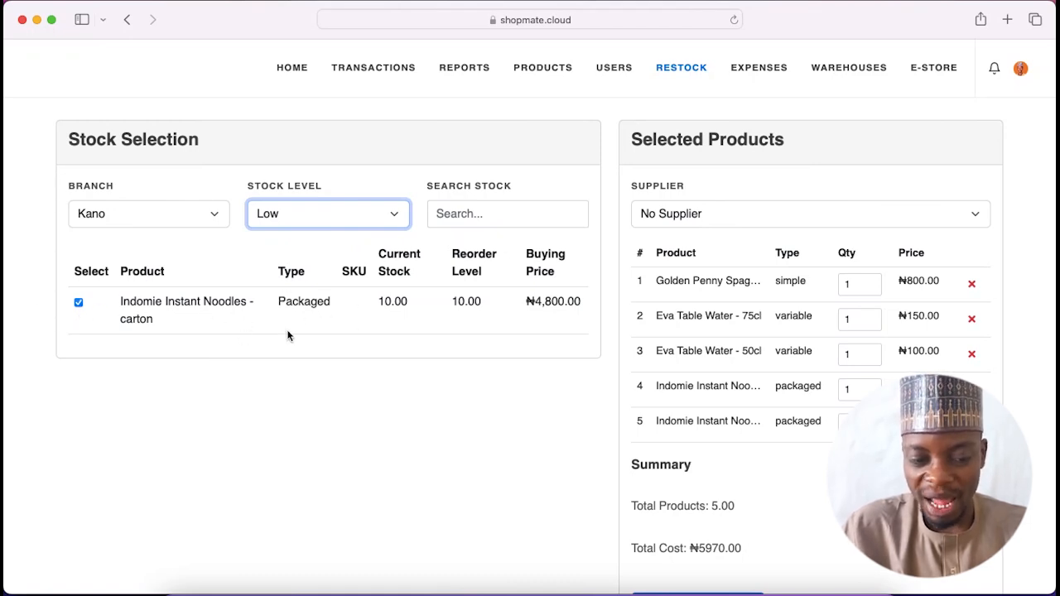
click(319, 215)
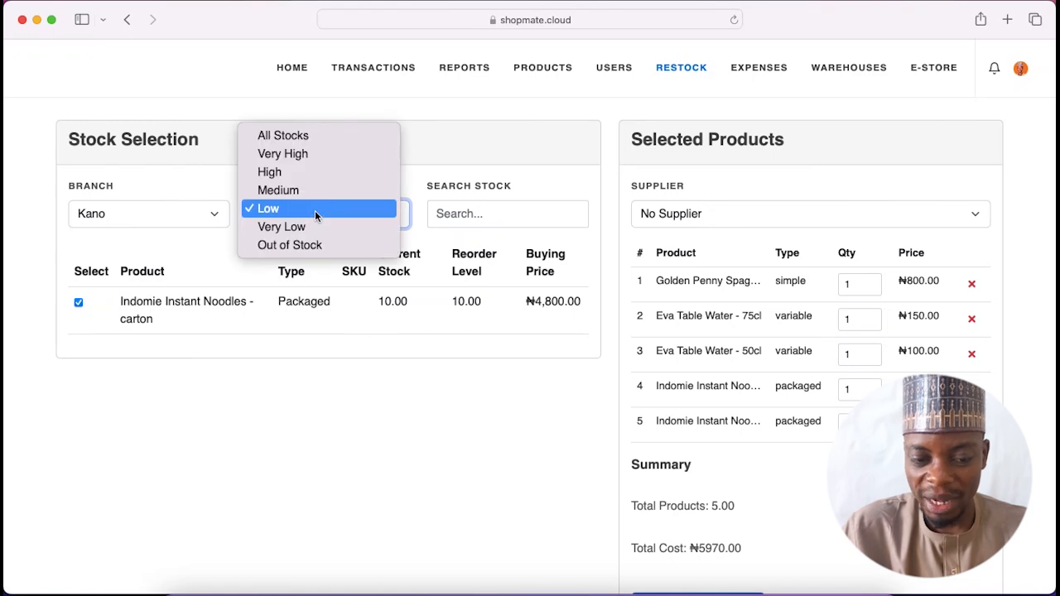
click(314, 222)
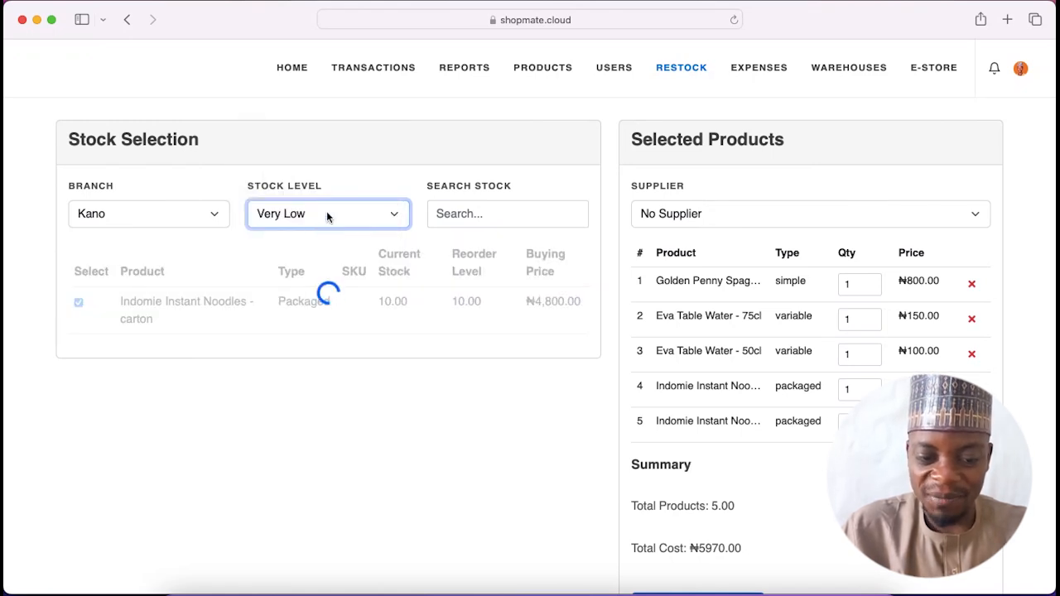
click(327, 215)
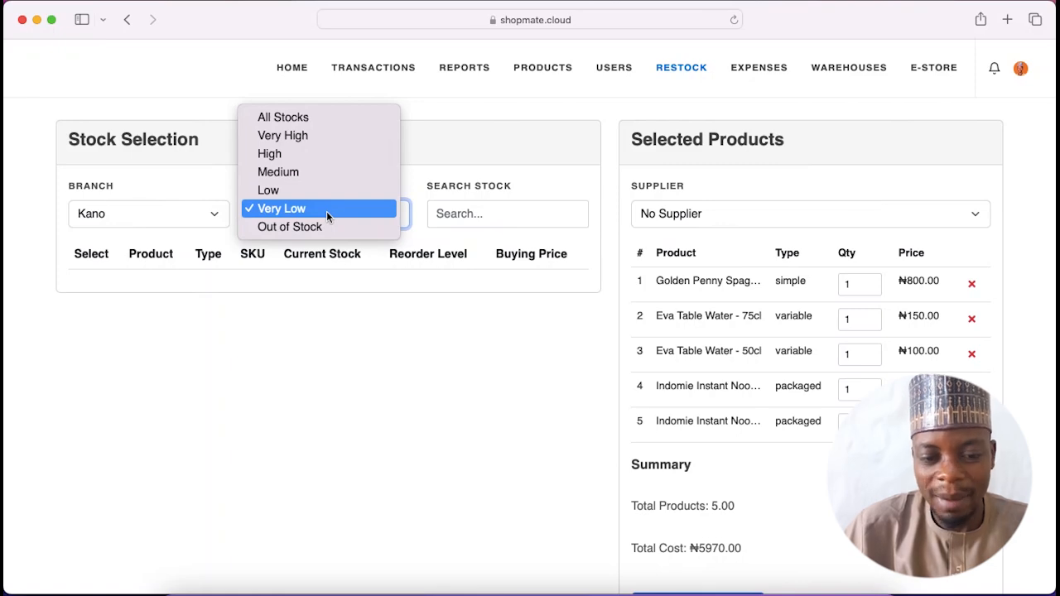
click(323, 119)
Set the reorder quantities to 100 for the spaghetti, 100 for the 75cl water, 80 for the 50cl water and 10 for the noodles carton.
scroll(623, 272, down, 2)
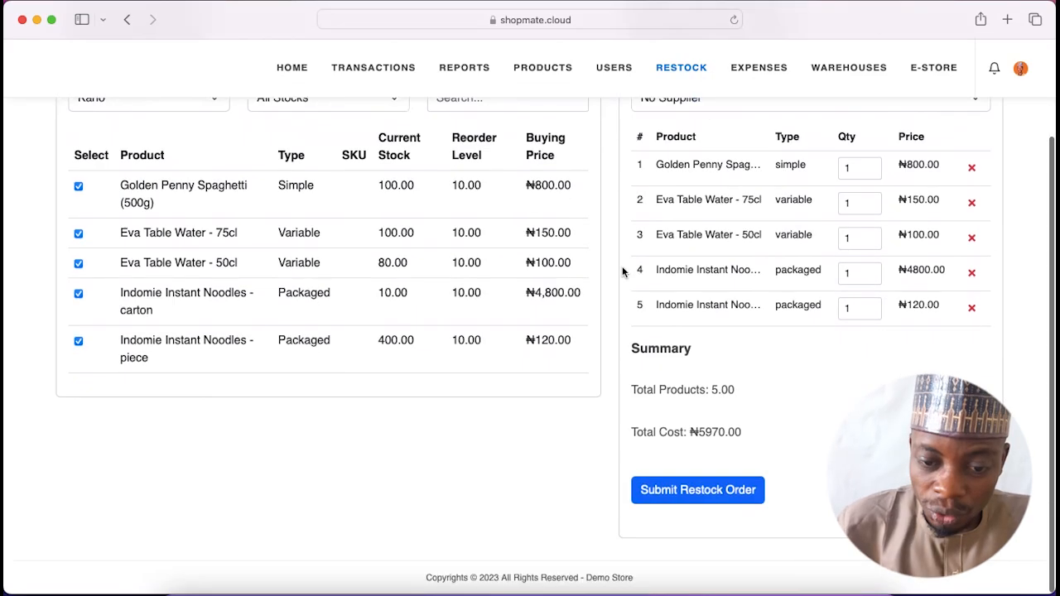
scroll(623, 272, up, 2)
scroll(623, 272, down, 1)
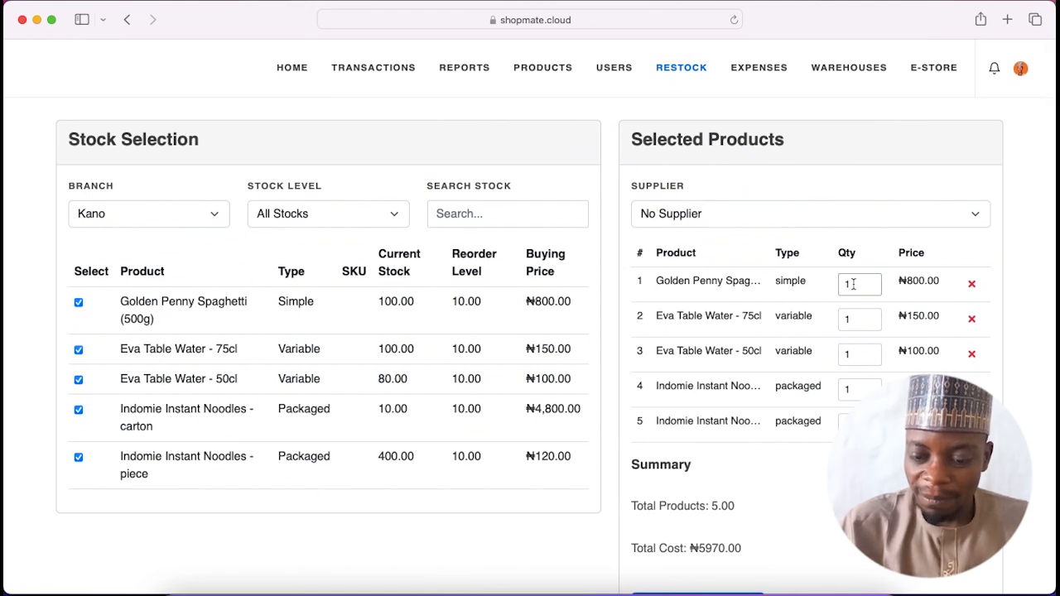
text(0)
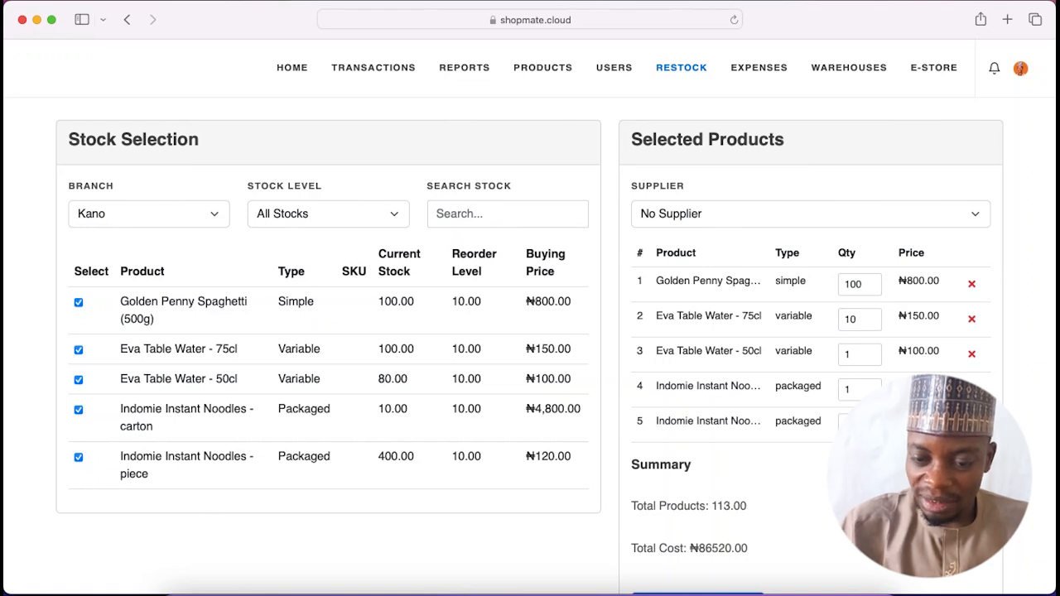
click(865, 318)
text(00)
key(BackSpace)
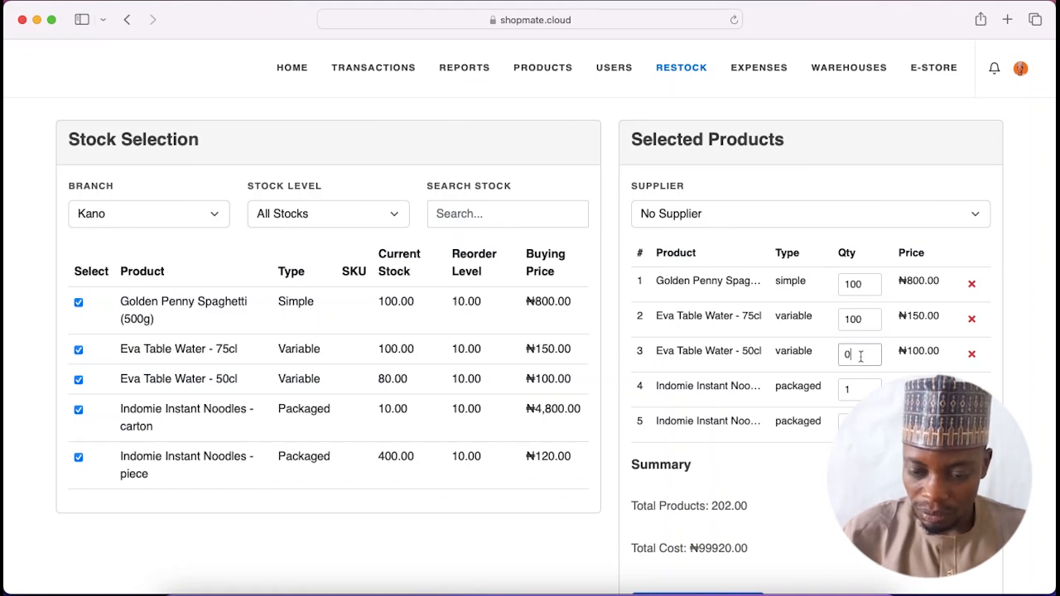
text(8)
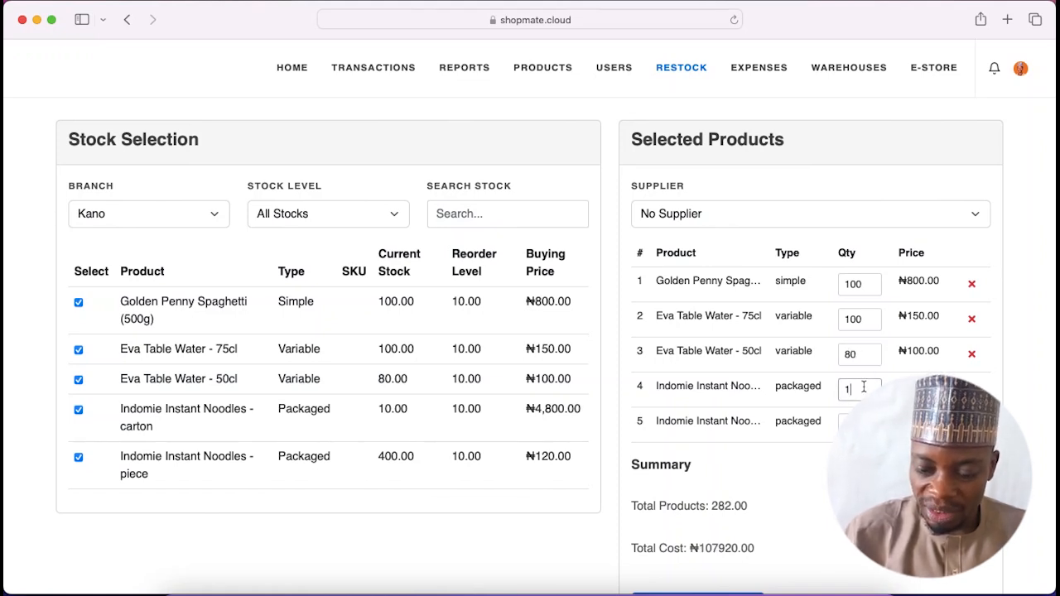
text(0)
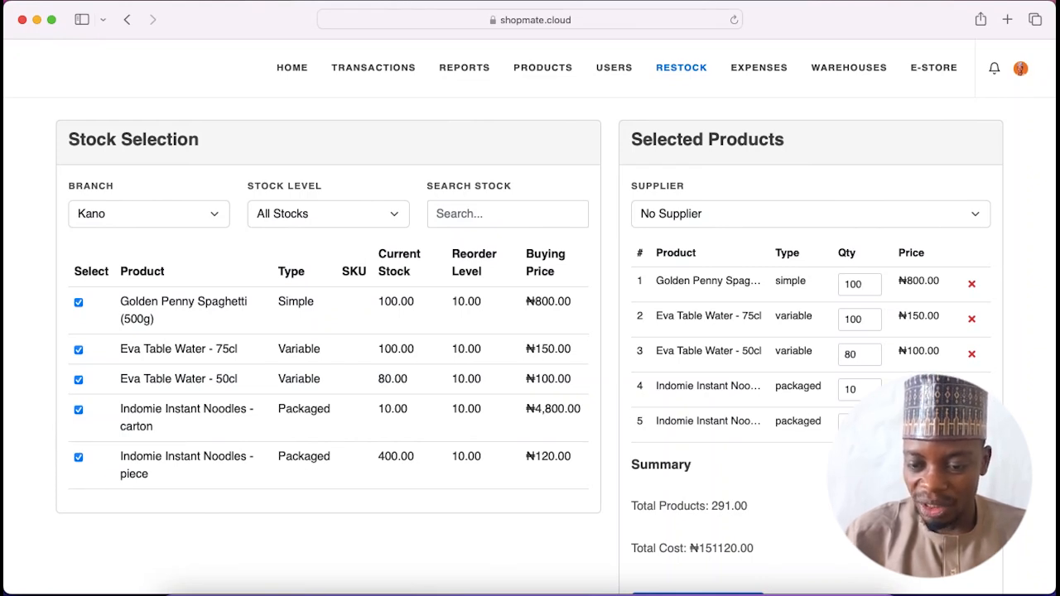
Remove Indomie Instant Noodles - piece from the selected products of the planned reorder.
click(972, 424)
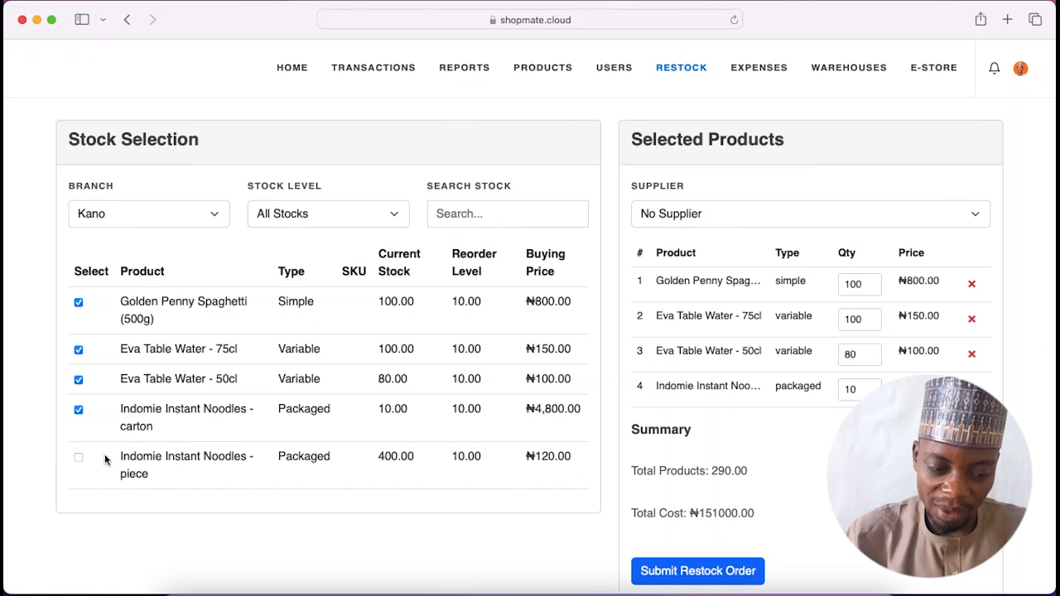
drag(116, 458, 150, 469)
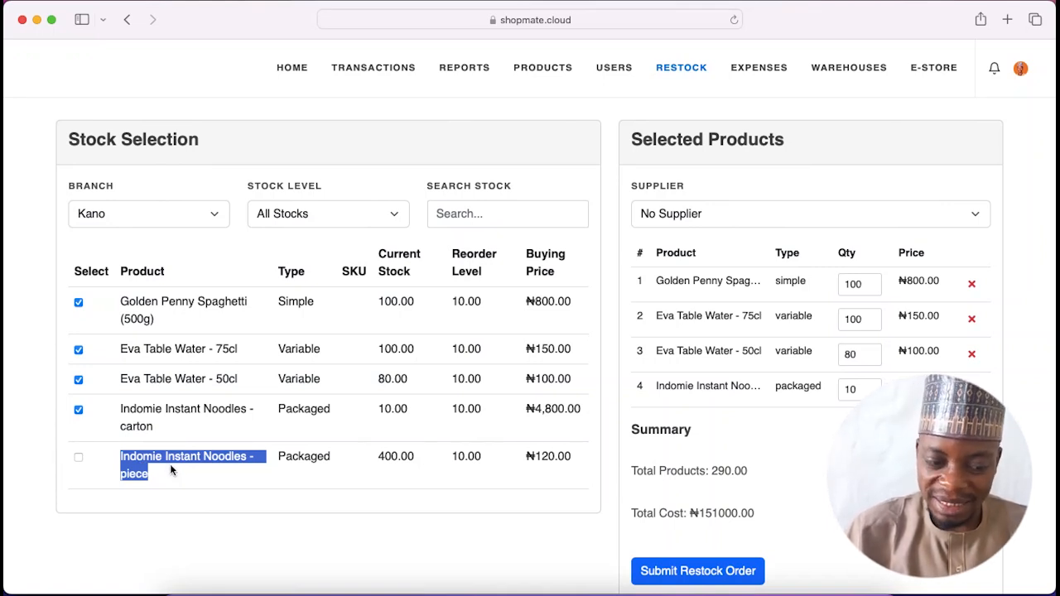
click(78, 457)
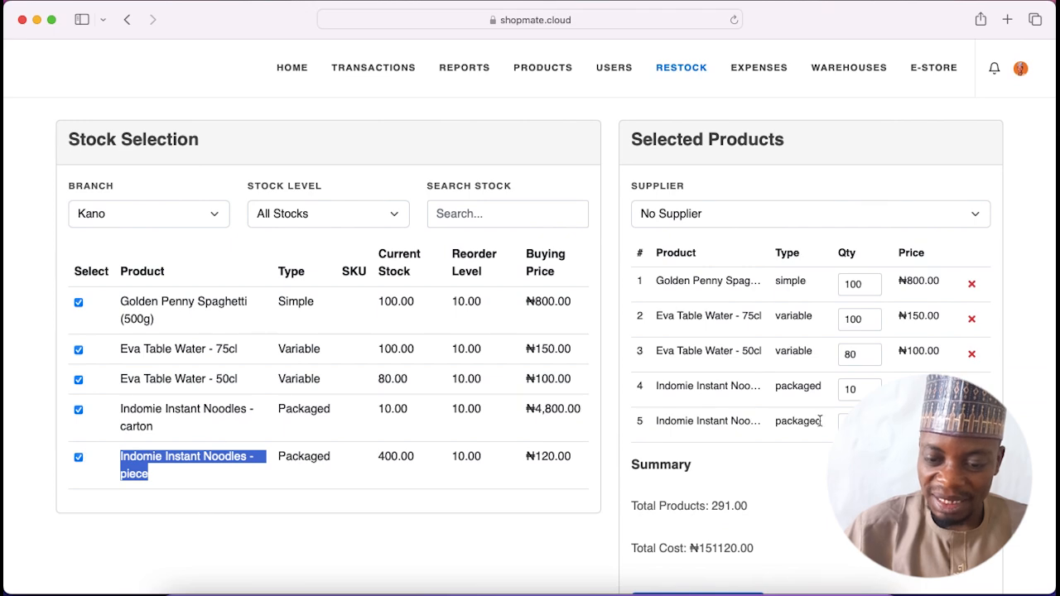
click(77, 457)
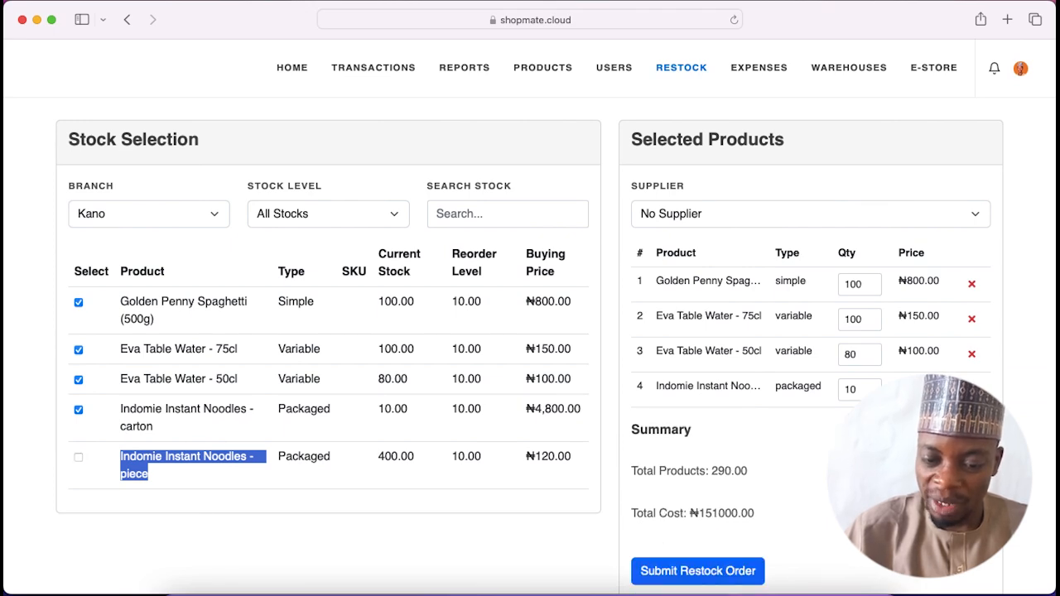
Leave the planned reorder's supplier as No Supplier and submit the restock order.
scroll(594, 515, down, 2)
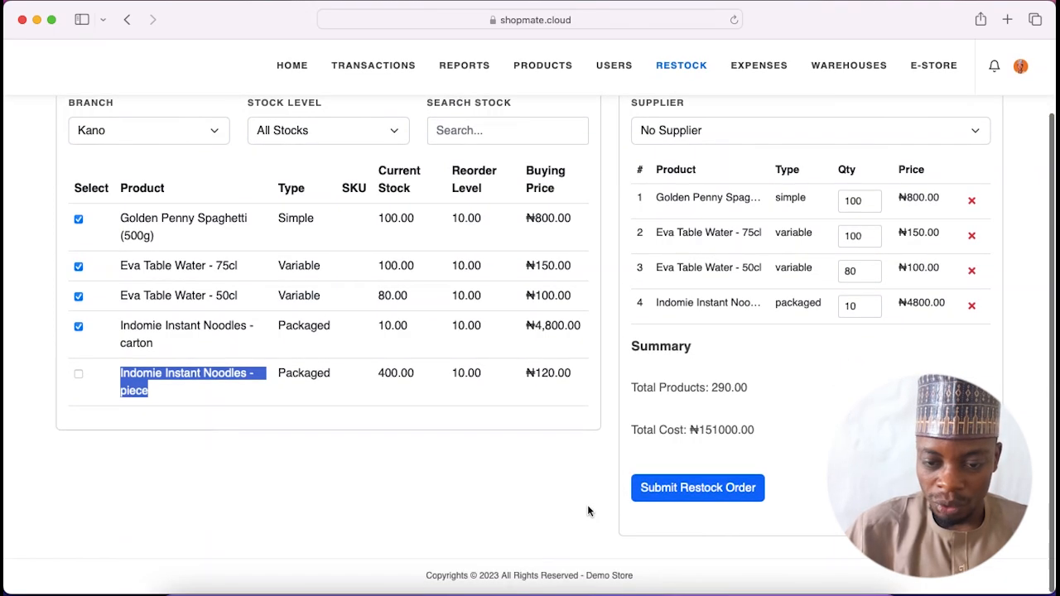
scroll(768, 310, up, 2)
click(732, 207)
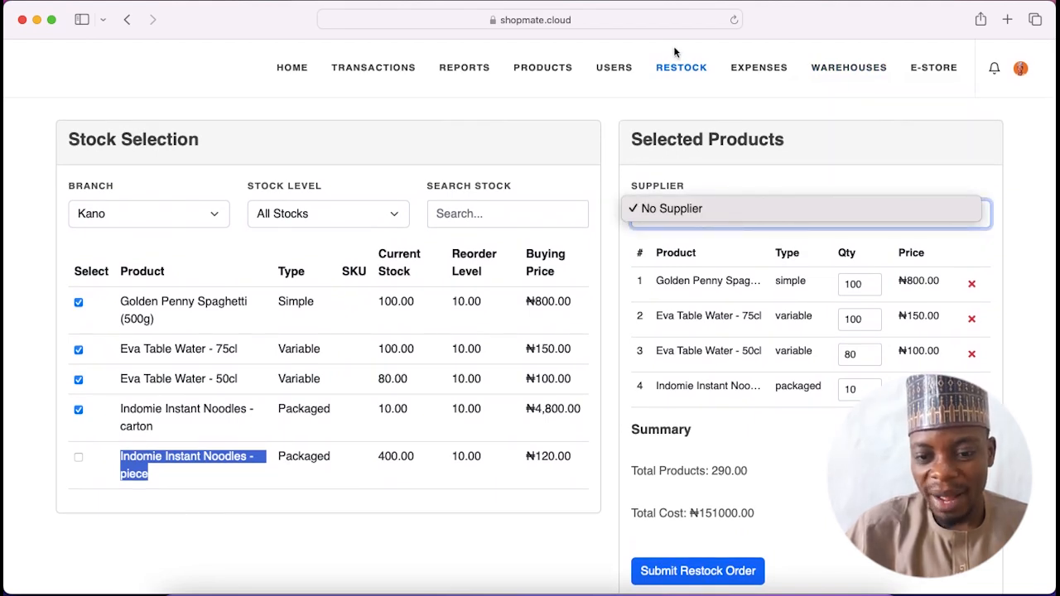
click(746, 209)
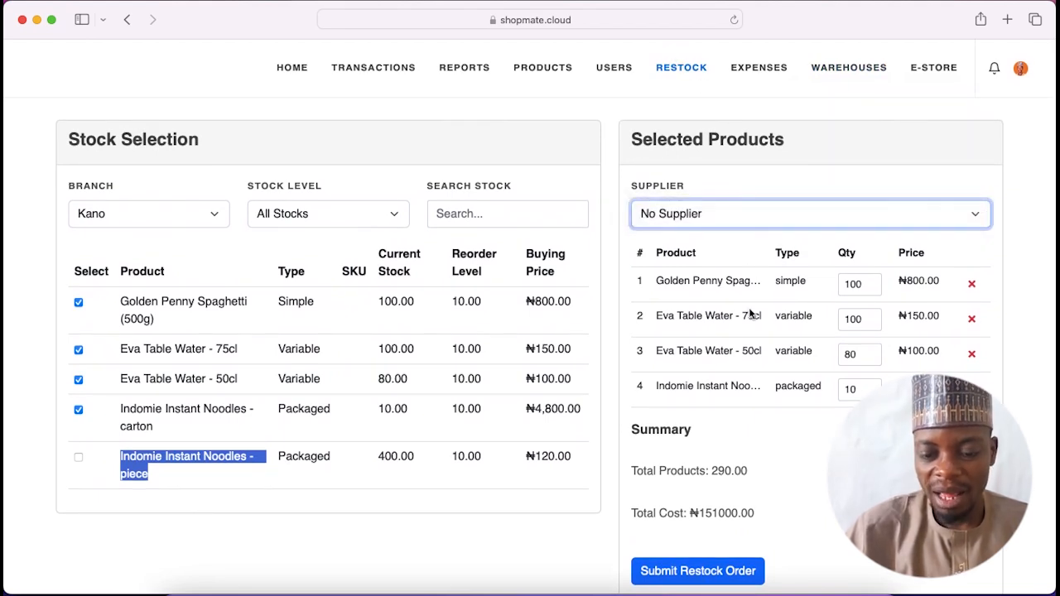
click(686, 571)
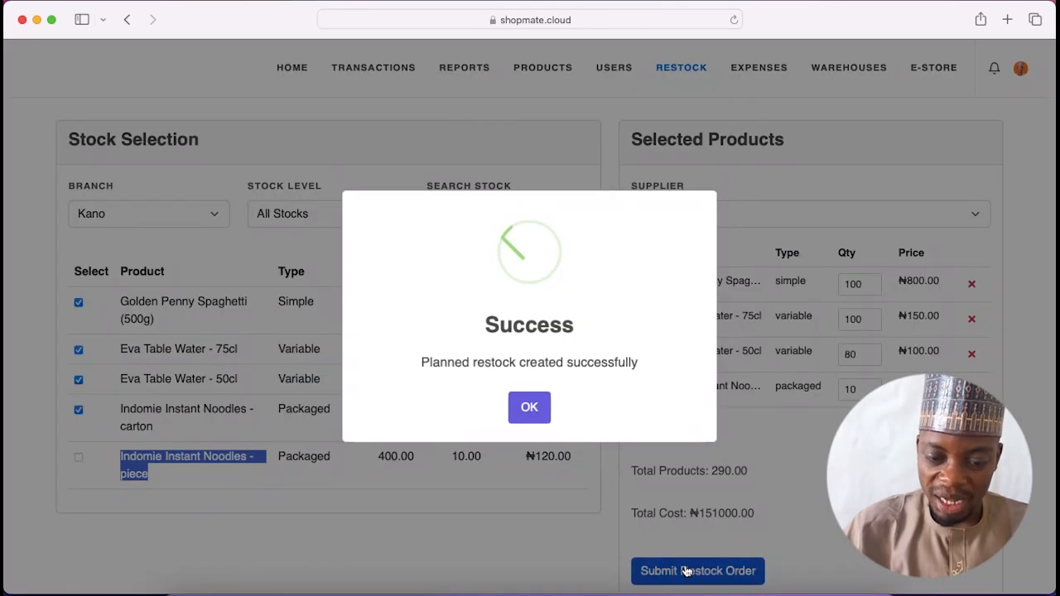
click(529, 407)
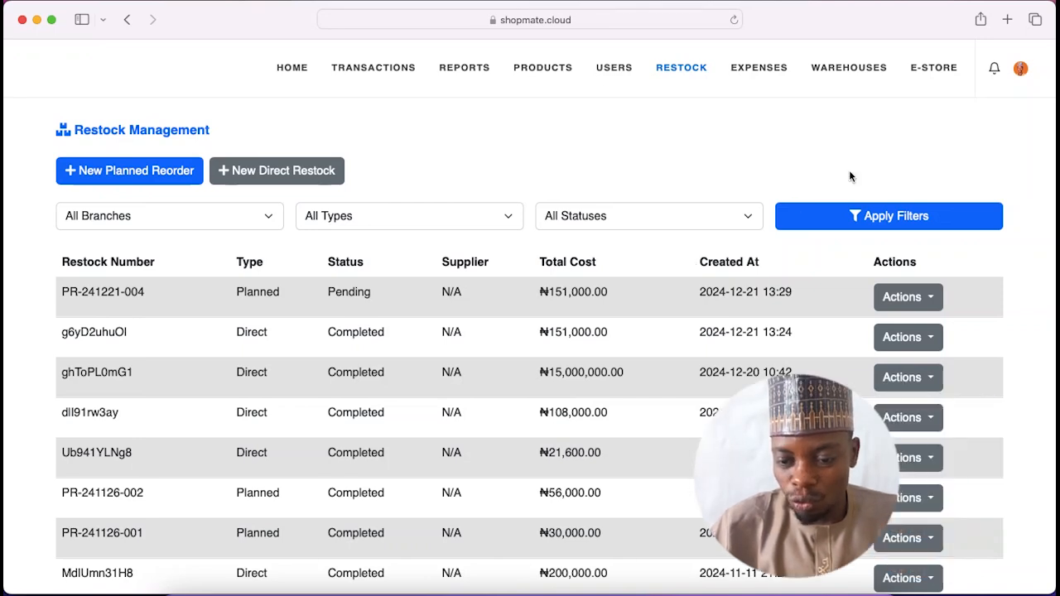
Download the PDF of the pending planned restock and allow downloads from the site.
click(927, 300)
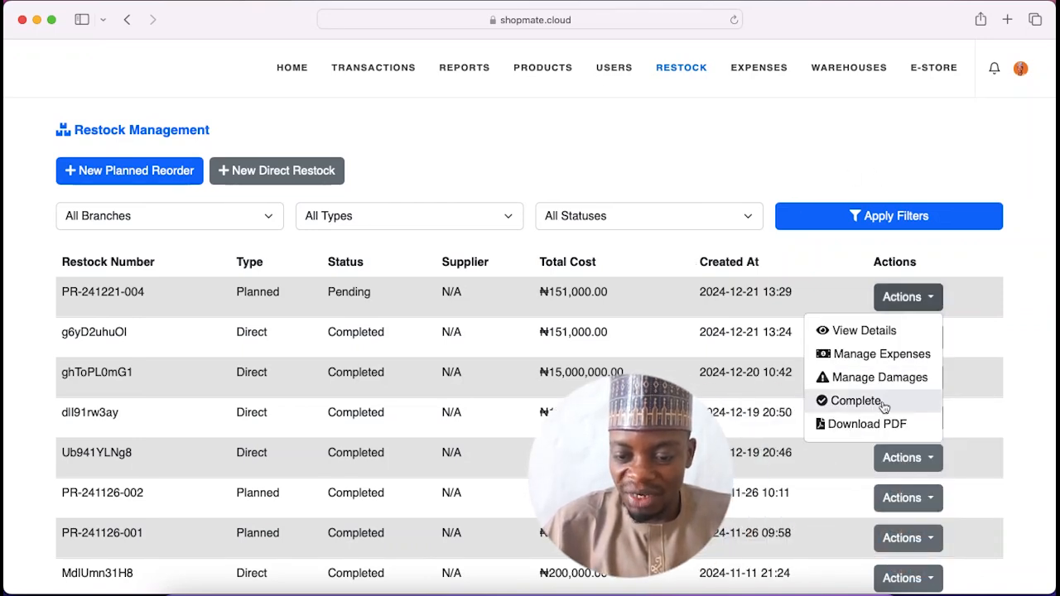
click(865, 423)
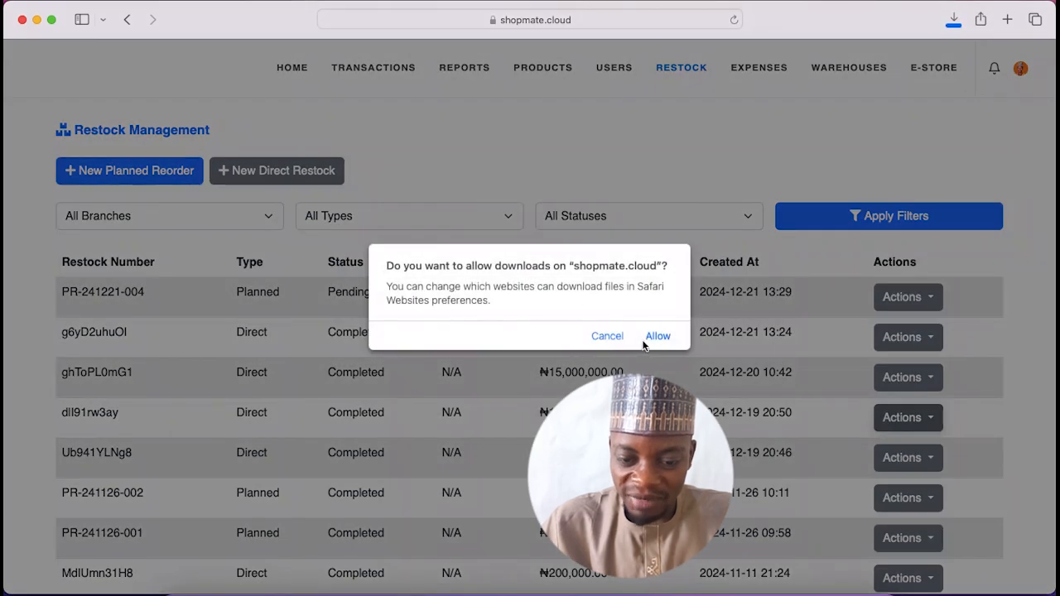
click(656, 338)
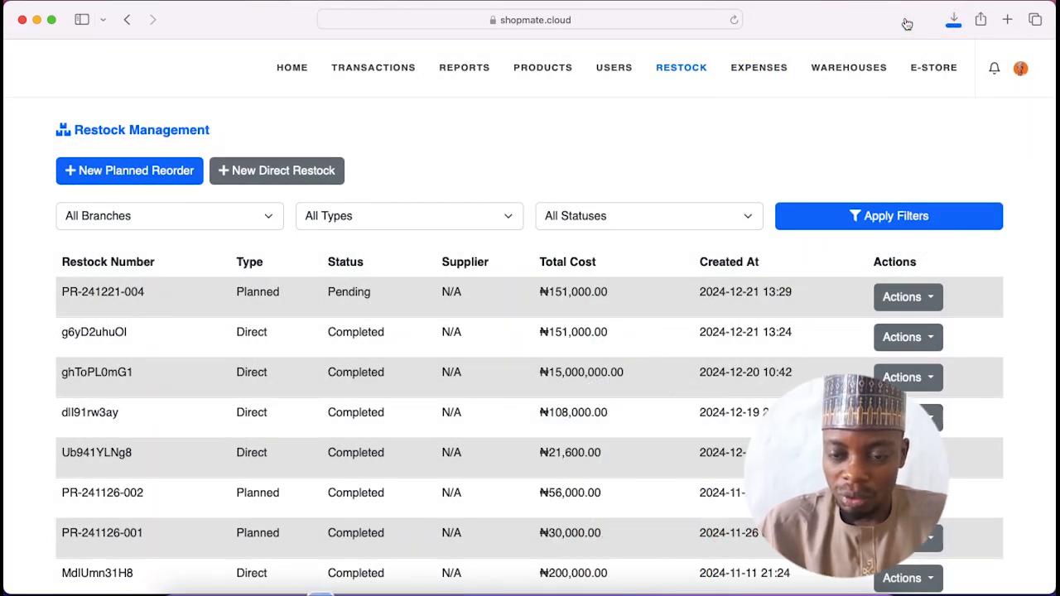
Open the downloaded restock PDF, examine its restock details and ordered and received quantity table, and close it.
click(953, 20)
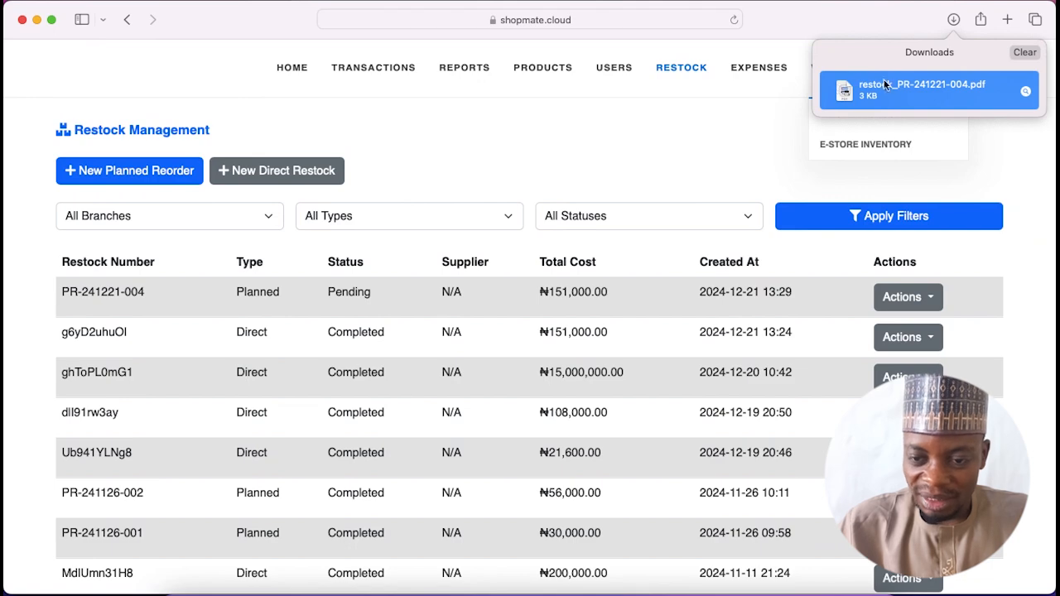
double_click(941, 86)
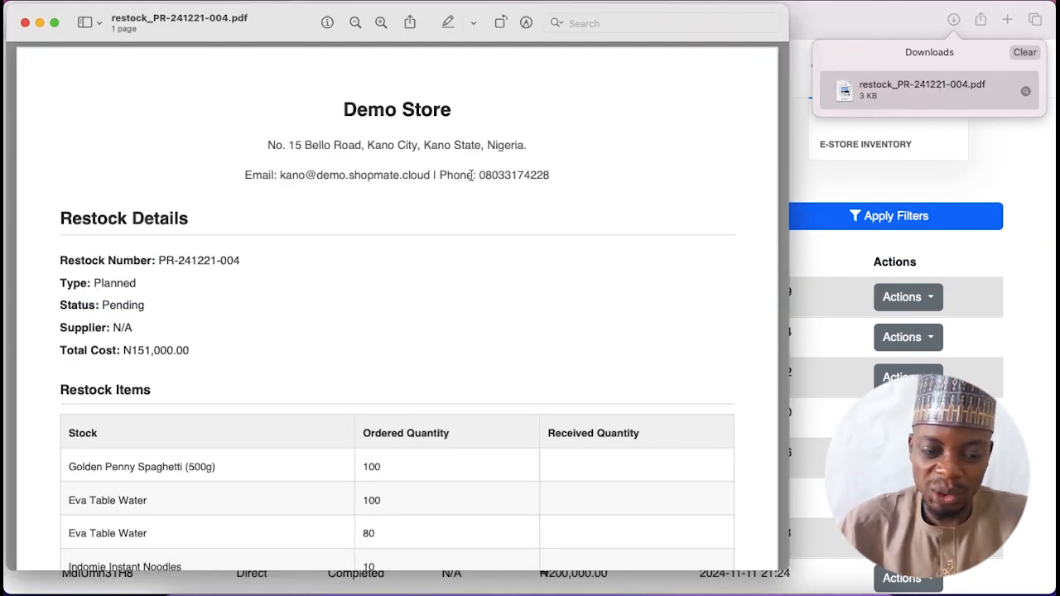
scroll(288, 343, down, 5)
scroll(289, 343, up, 5)
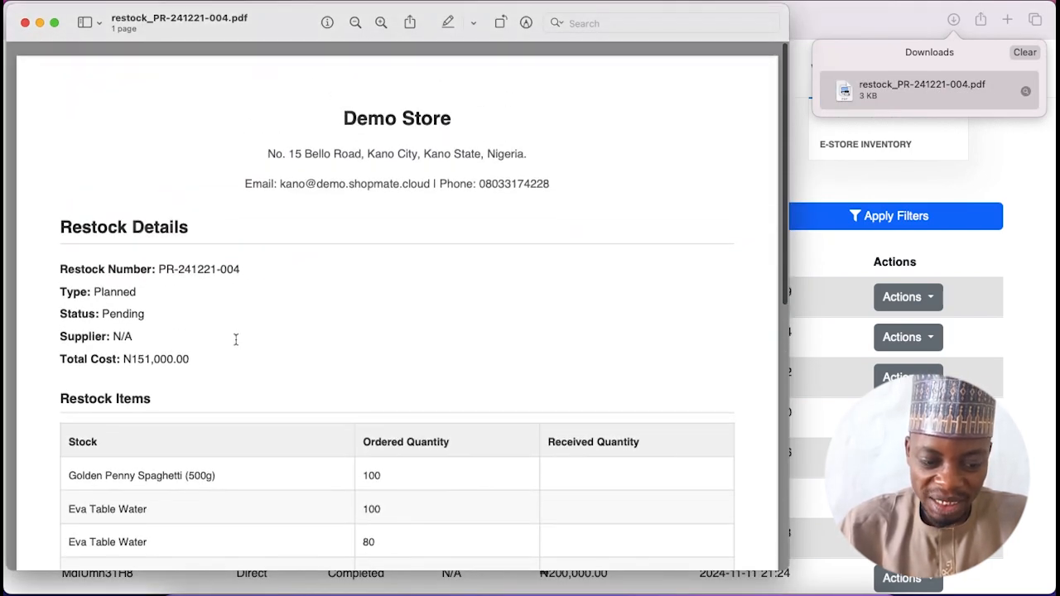
scroll(236, 340, down, 5)
scroll(236, 340, down, 1)
drag(63, 300, 423, 414)
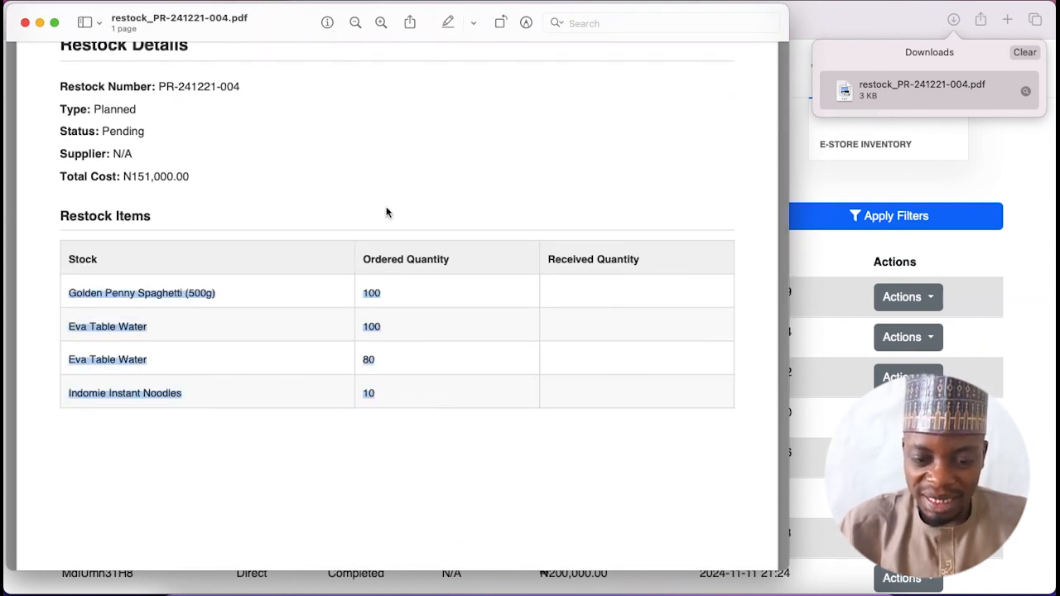
click(595, 297)
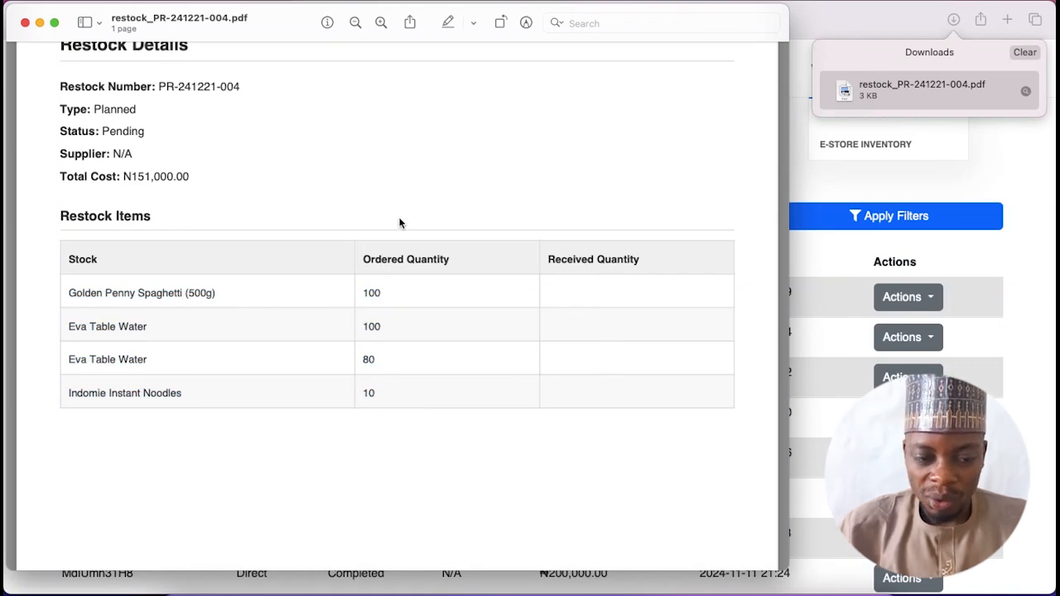
scroll(398, 223, up, 5)
scroll(195, 189, down, 5)
scroll(194, 190, up, 3)
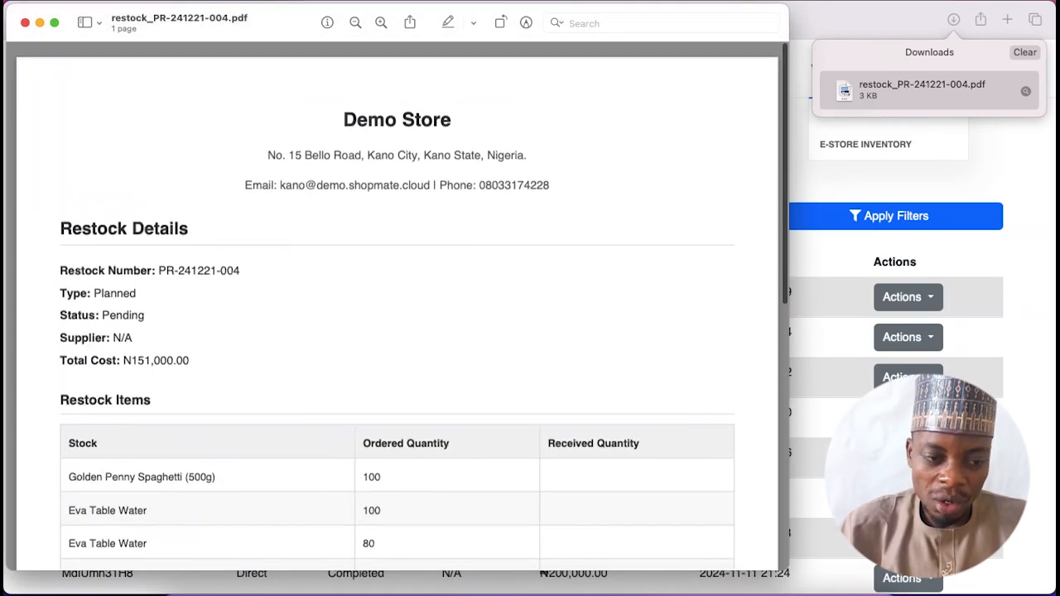
click(24, 23)
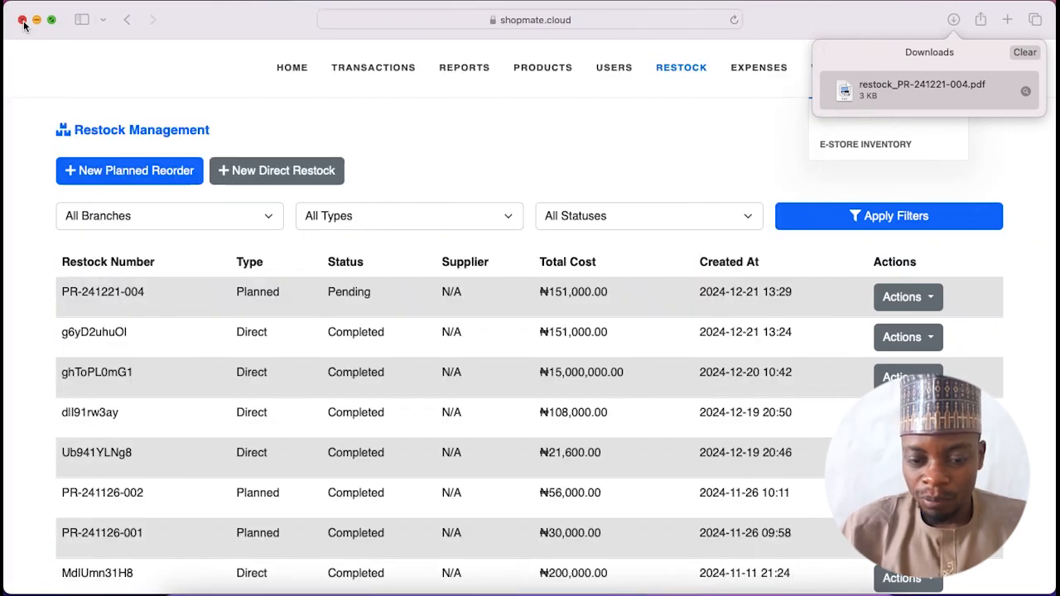
Dismiss the downloads list and open the completion form of the pending planned restock.
click(916, 297)
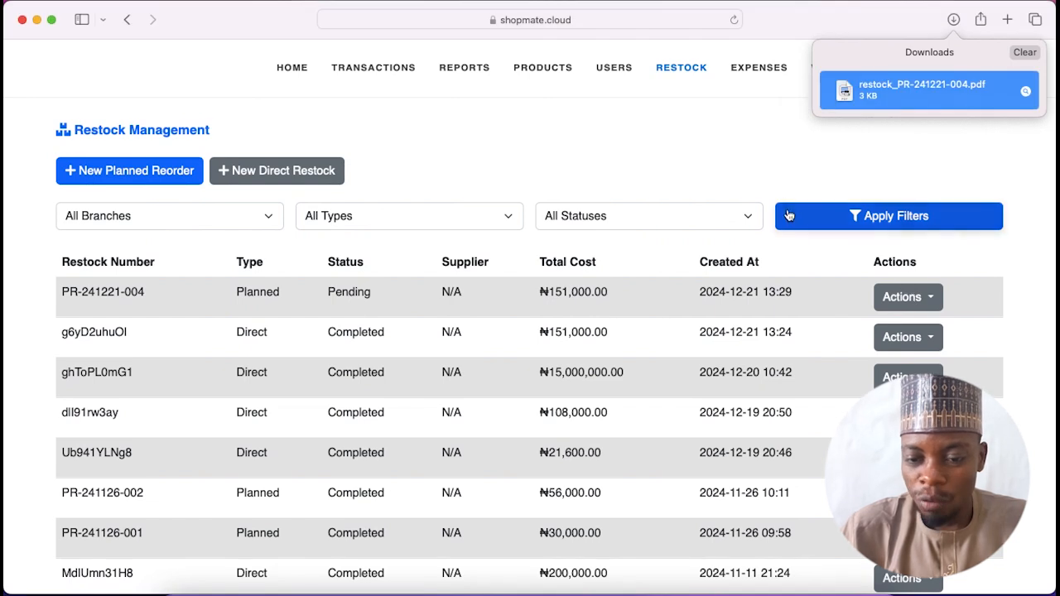
click(769, 156)
click(916, 304)
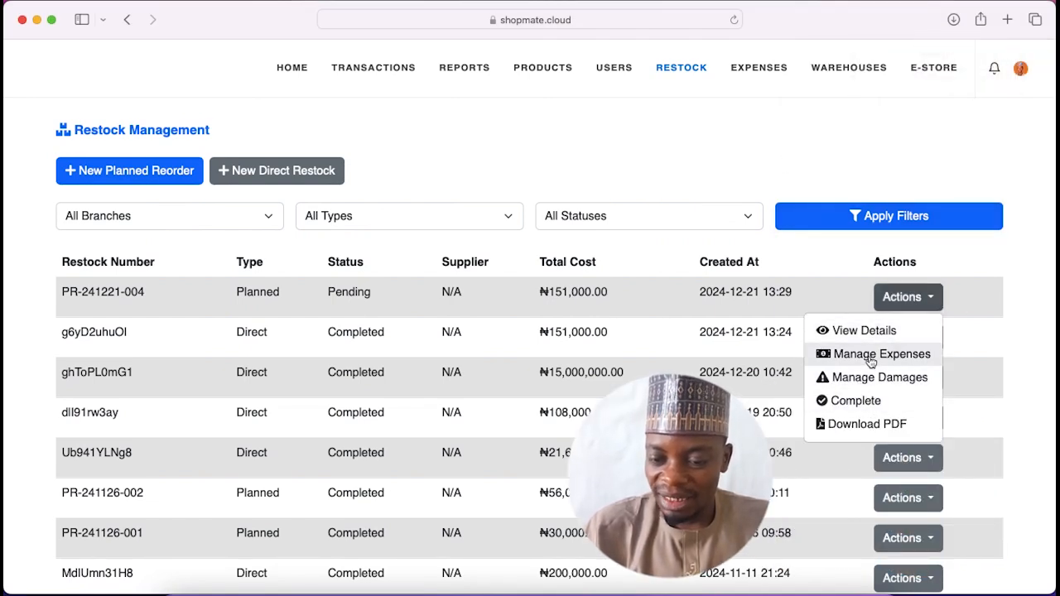
click(864, 402)
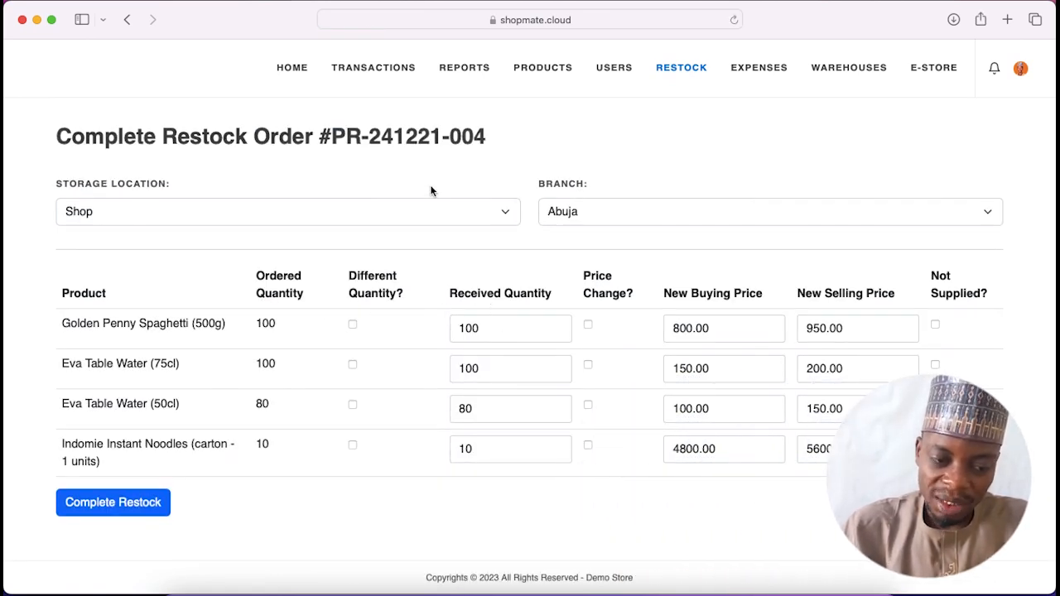
Try Warehouse as the restock's storage location and switch it back to Shop.
click(185, 212)
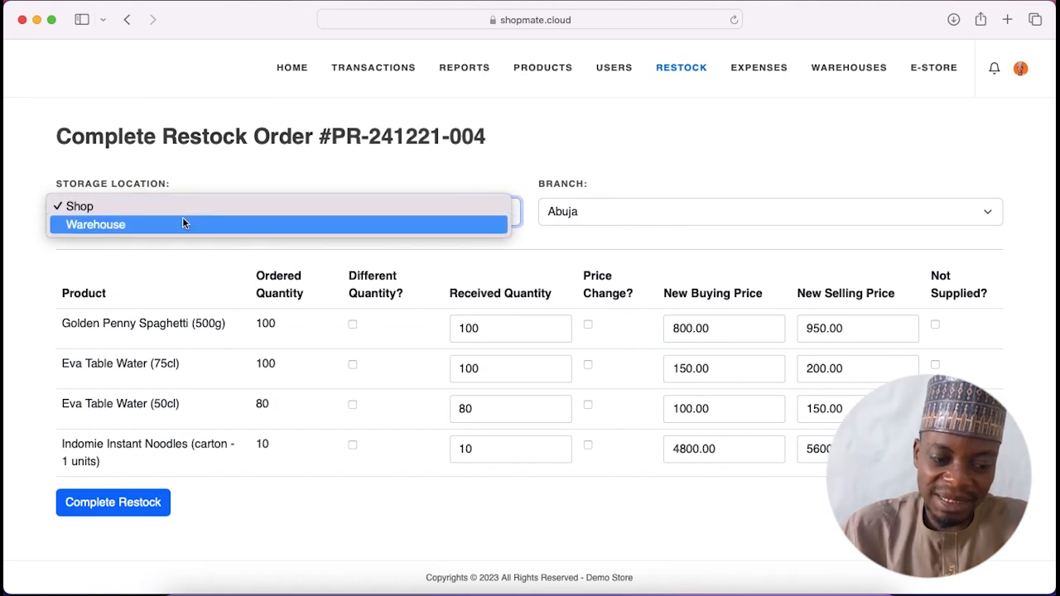
click(180, 218)
click(167, 212)
click(171, 193)
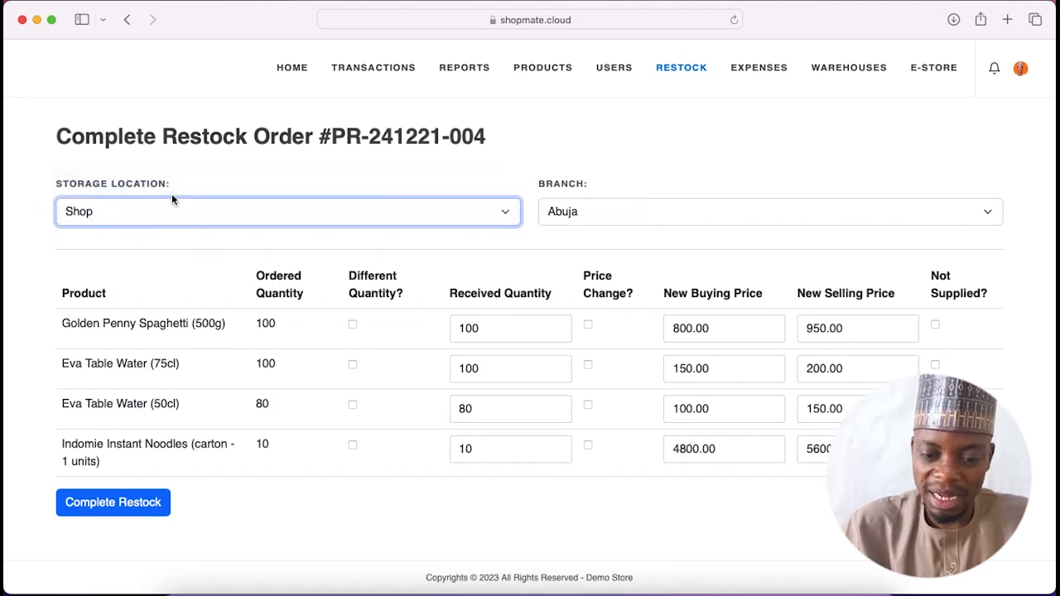
Set the restock's branch to Kano and flag Golden Penny Spaghetti (500g) as a different quantity with 90 received.
click(561, 211)
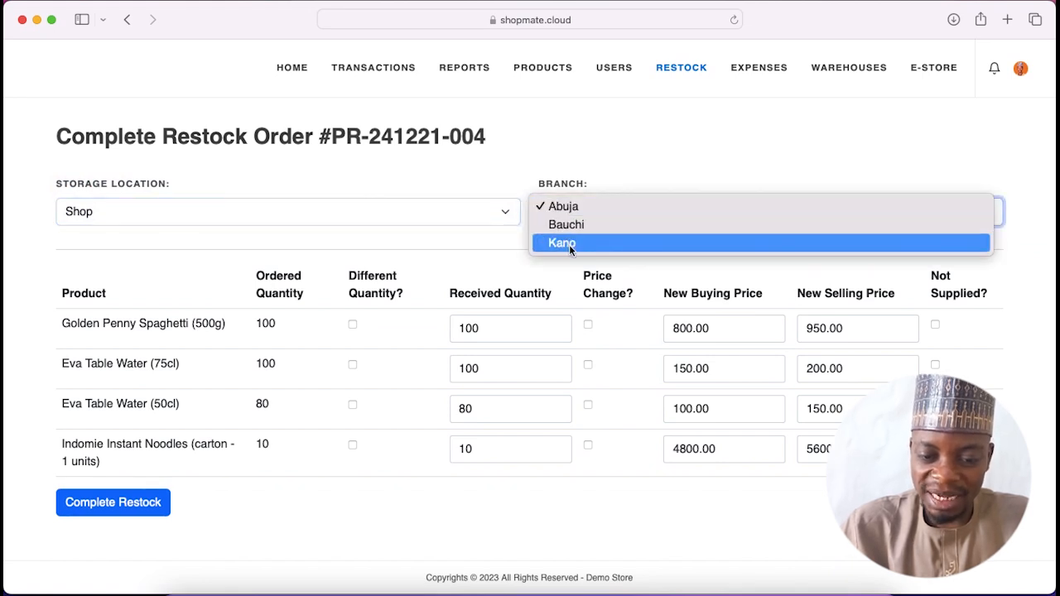
click(569, 242)
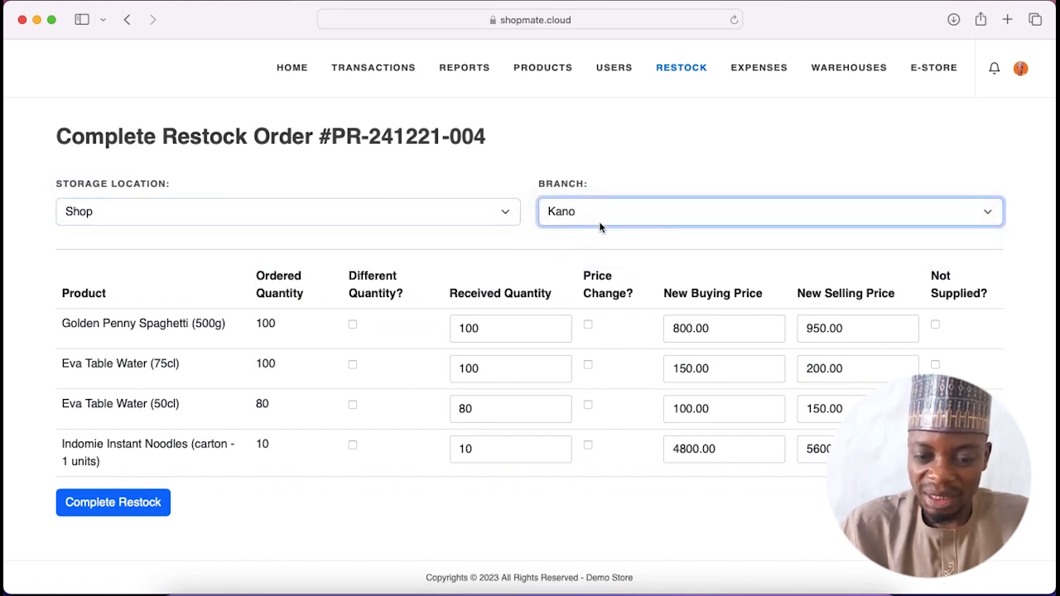
click(354, 326)
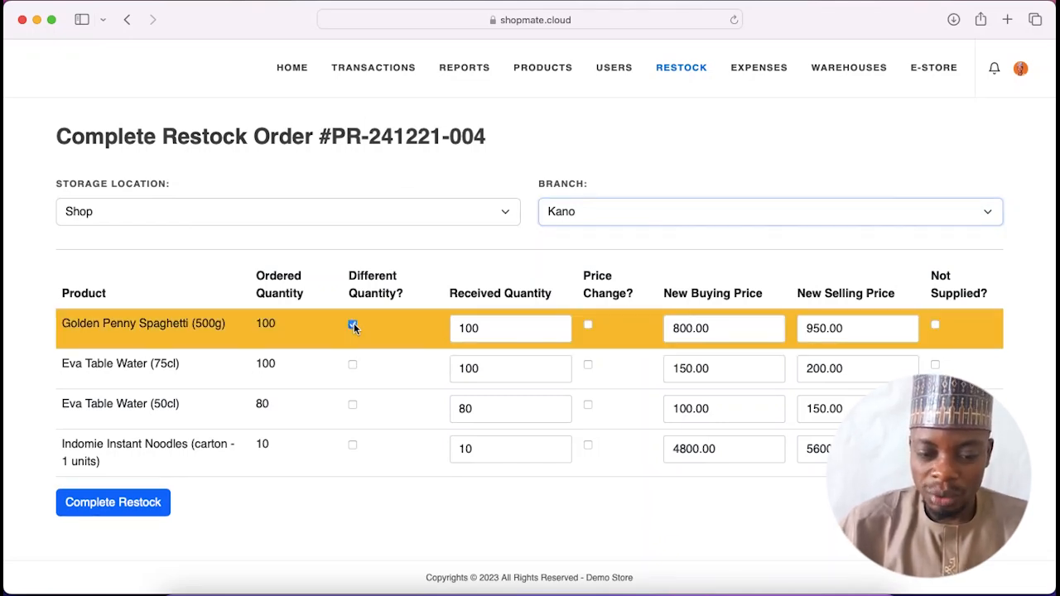
double_click(500, 332)
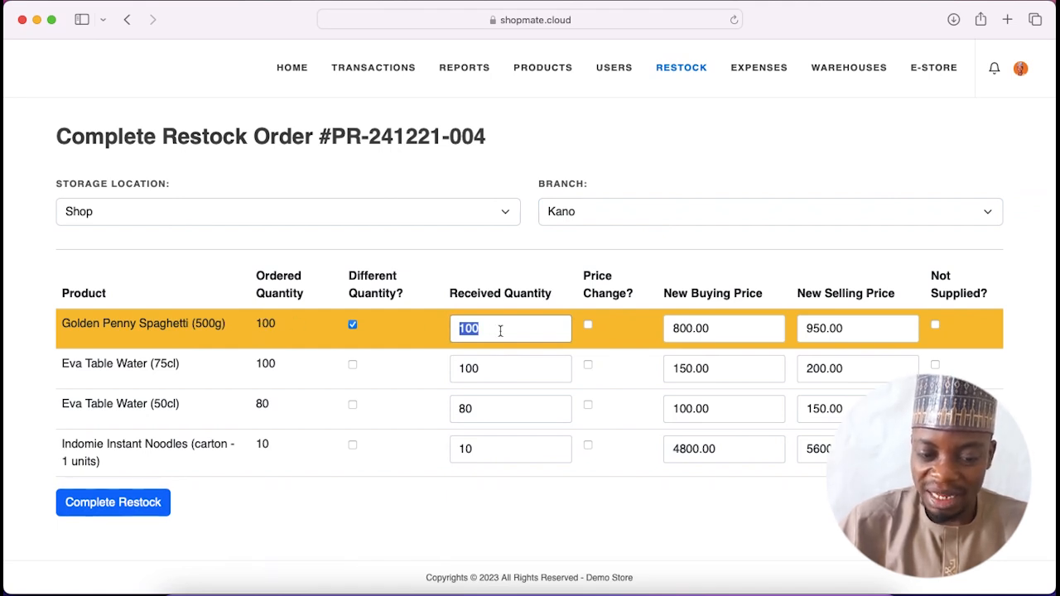
text(90)
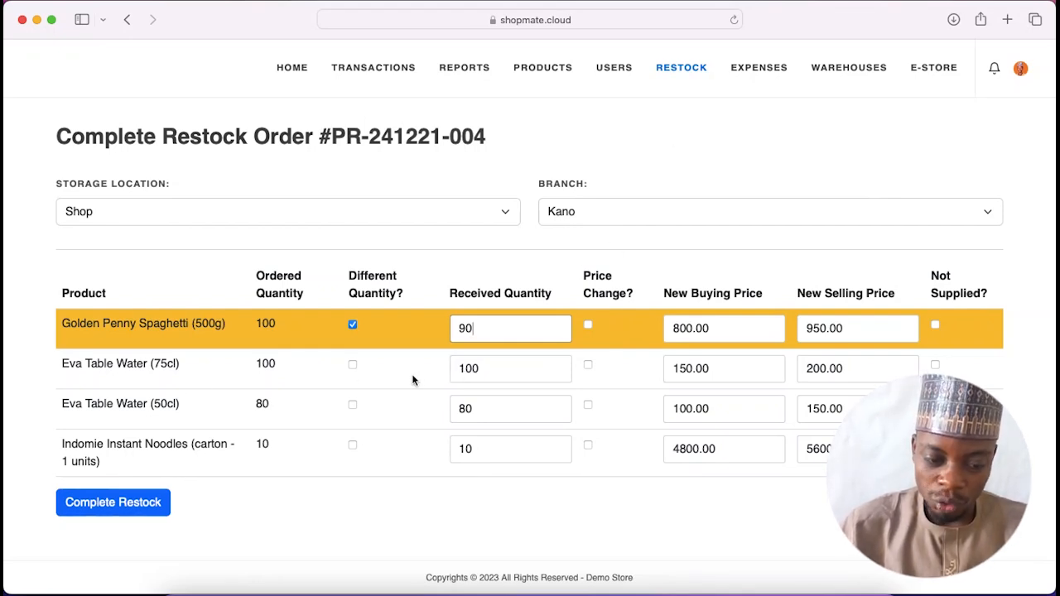
Try flagging a price change for Eva Table Water (75cl) and non-supply for Eva Table Water (50cl), and clear both flags.
click(588, 365)
click(720, 368)
double_click(720, 368)
double_click(839, 368)
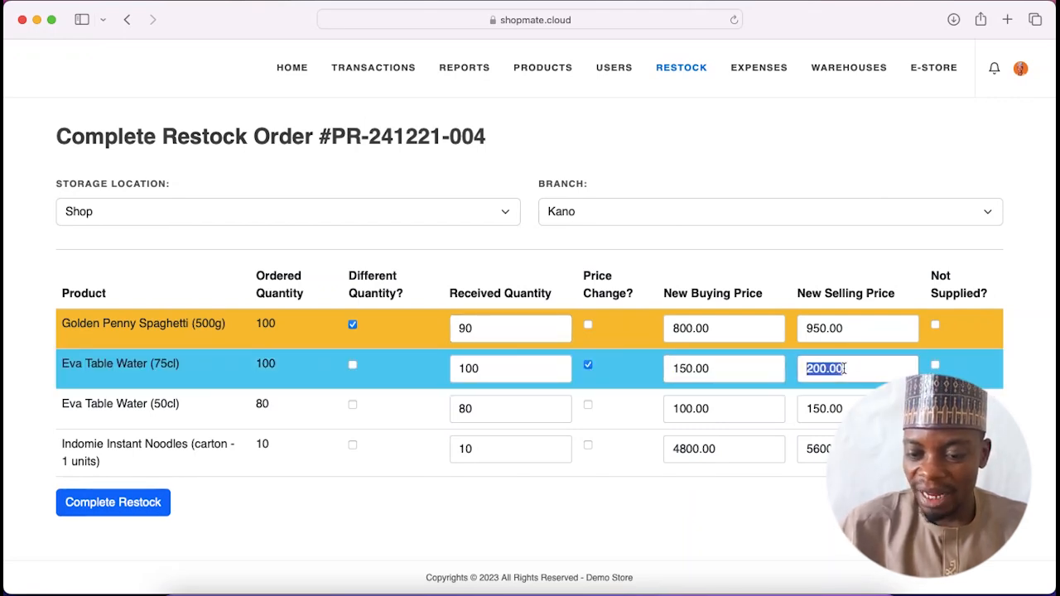
click(936, 405)
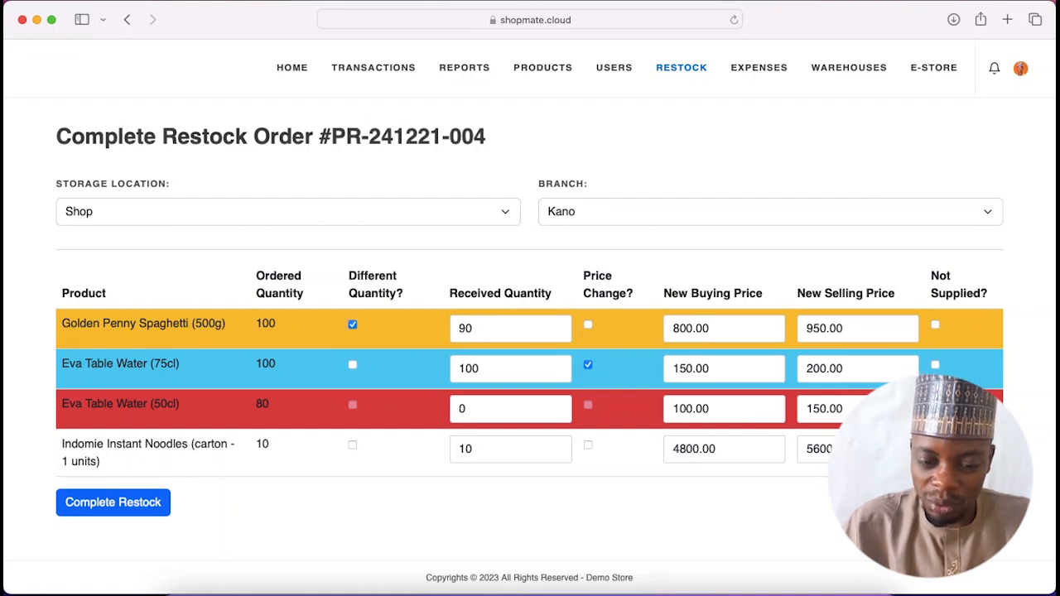
click(935, 406)
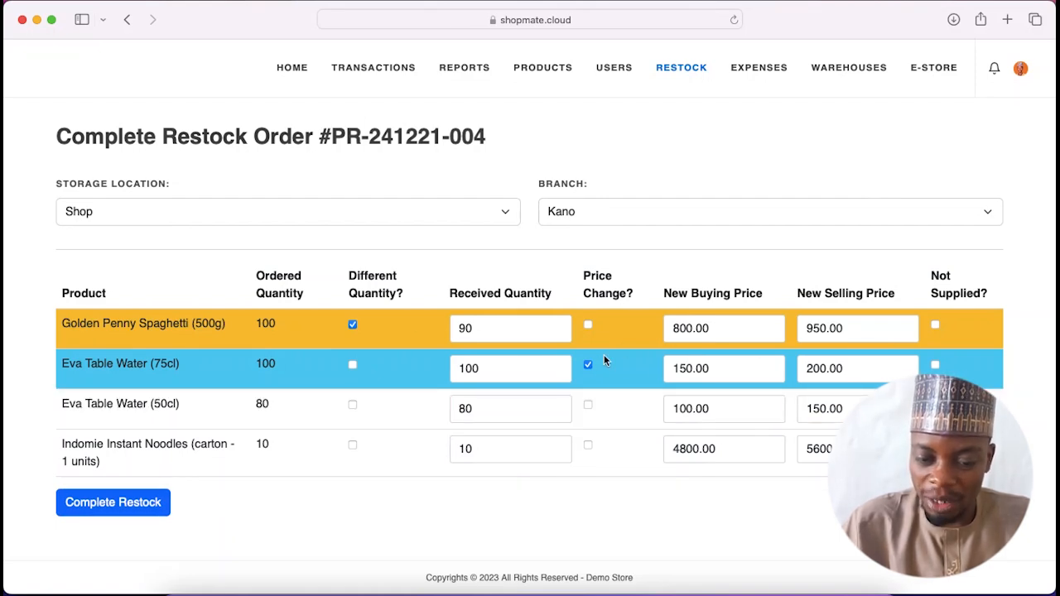
click(588, 366)
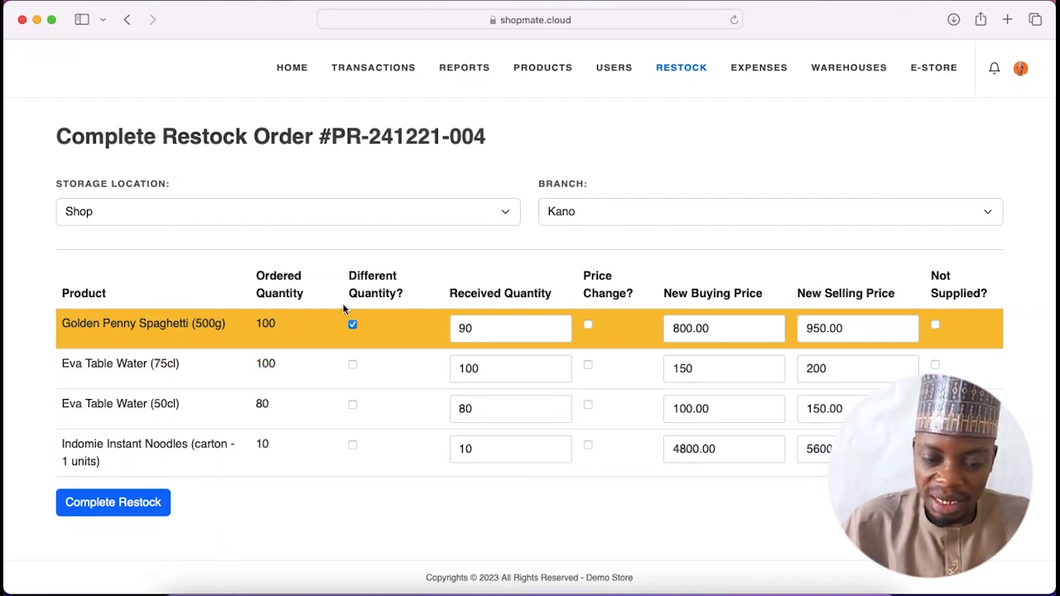
Check the spaghetti's received quantity and complete the planned restock order.
click(492, 327)
double_click(493, 327)
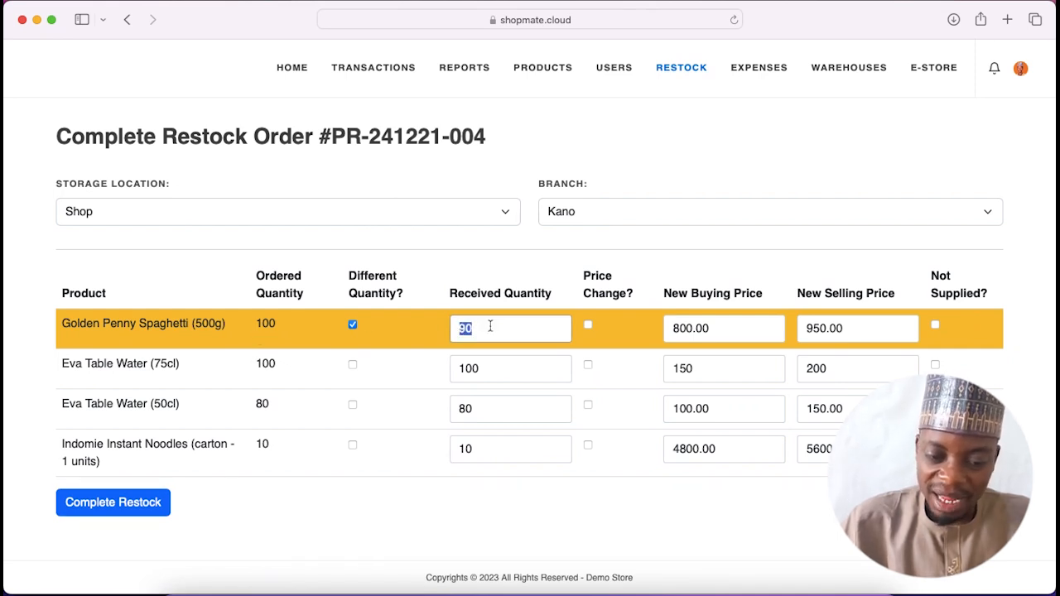
click(113, 503)
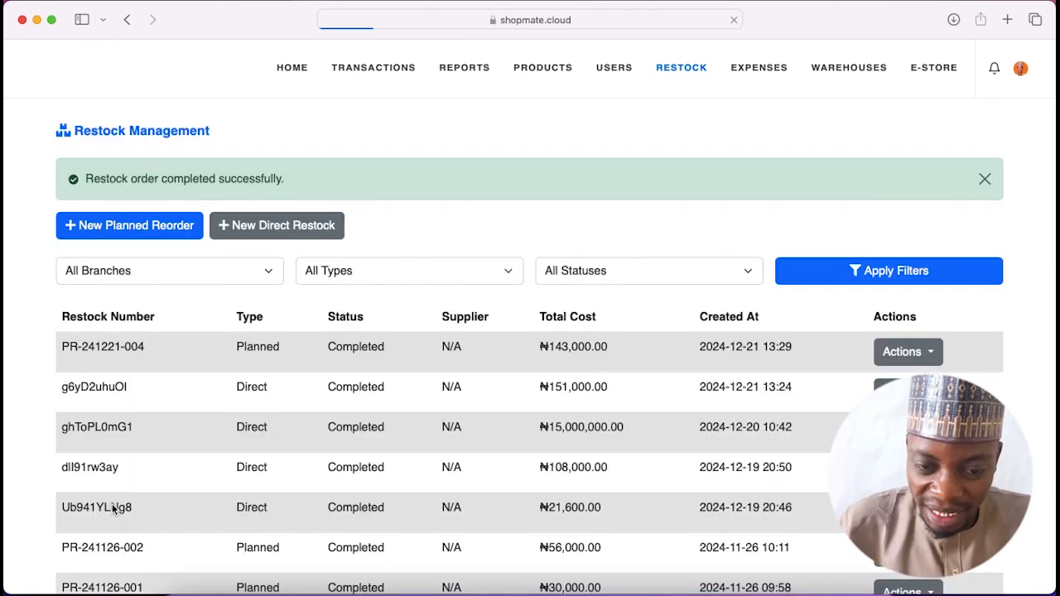
Open the product inventory for Abuja and examine the stock of the spaghetti, Eva Table Water and Indomie Instant Noodles entries.
mouse_move(540, 60)
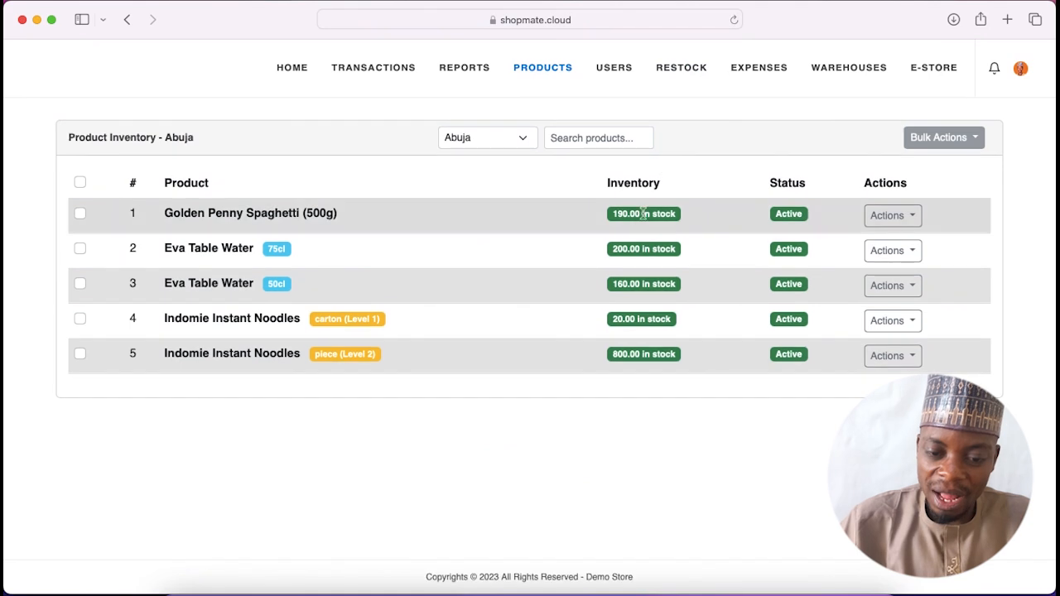
drag(610, 217, 677, 214)
drag(609, 250, 661, 251)
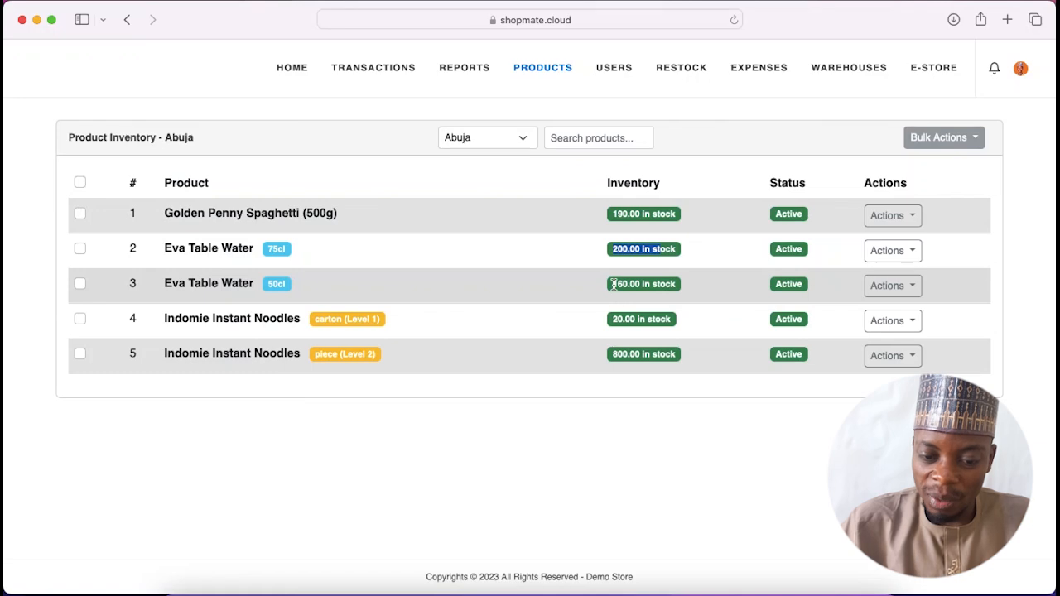
drag(606, 286, 678, 285)
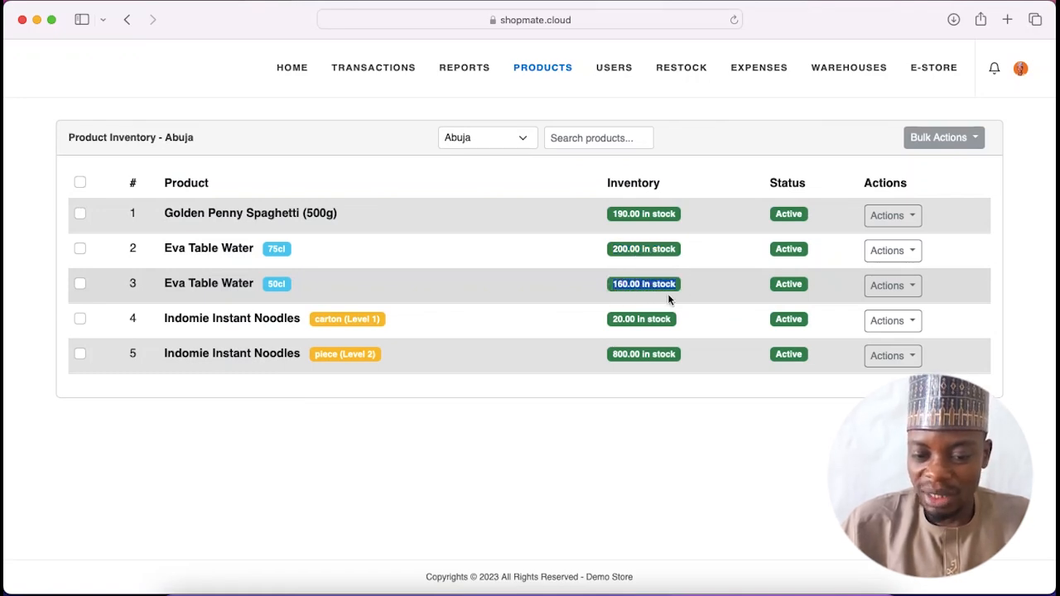
triple_click(617, 325)
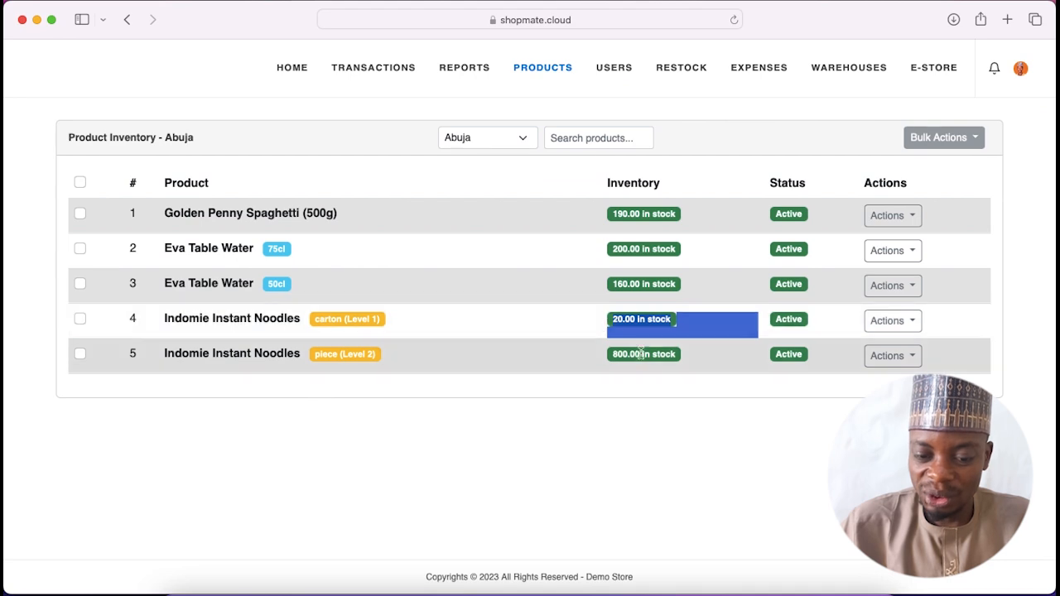
triple_click(616, 355)
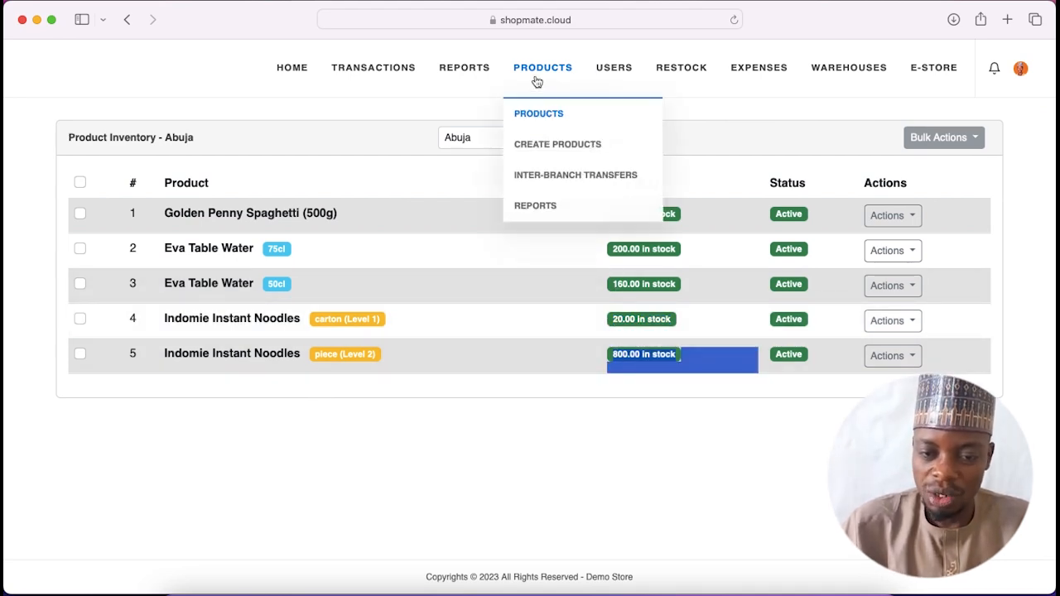
click(801, 125)
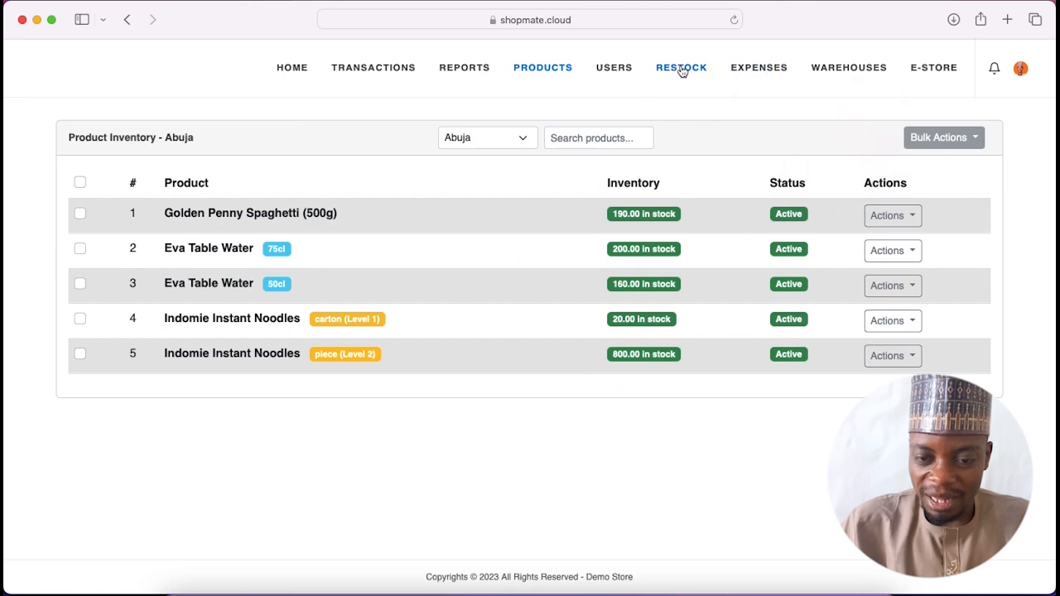